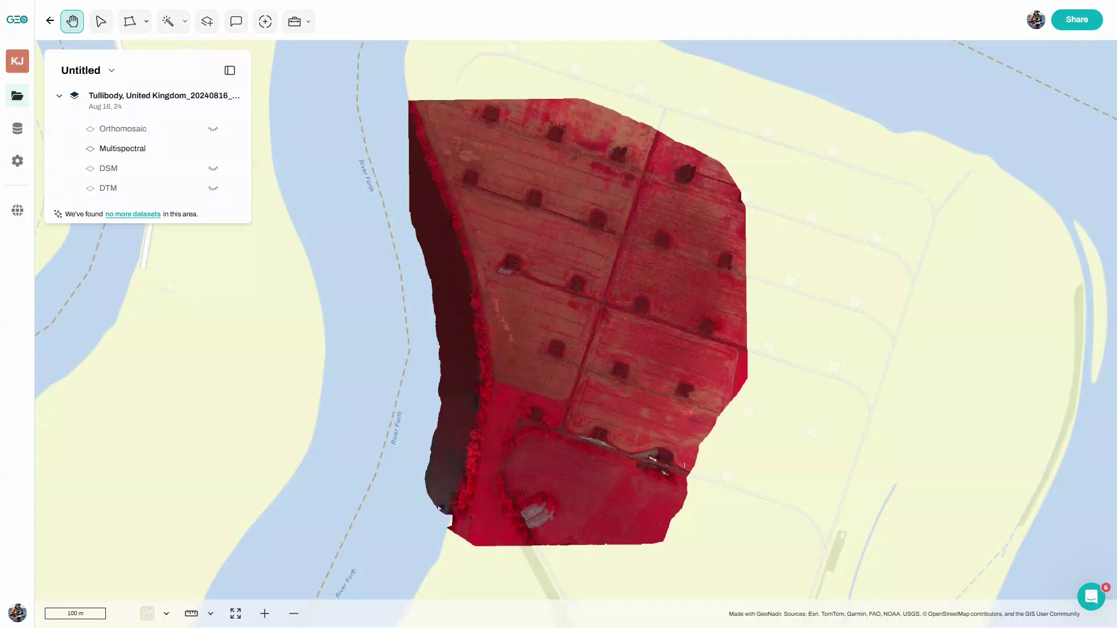
- Turn on the Output layer in QGIS, expand its legend, then return to the GeoNadir map
{"action": "key", "text": "alt+Tab"}
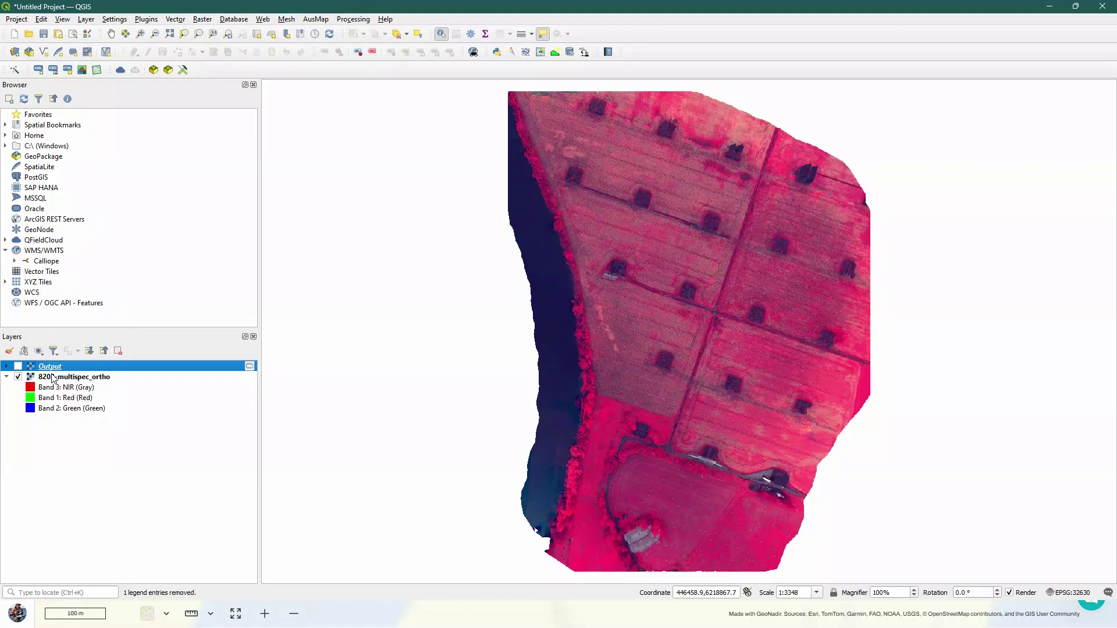
{"action": "left_click", "coordinate": [18, 366]}
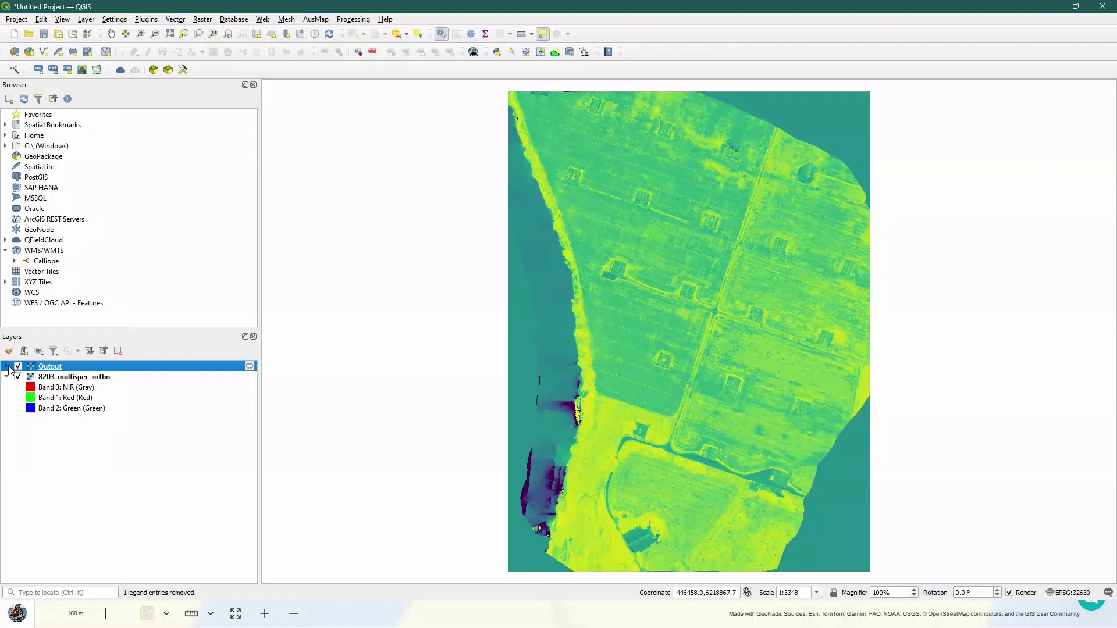
{"action": "left_click", "coordinate": [12, 366]}
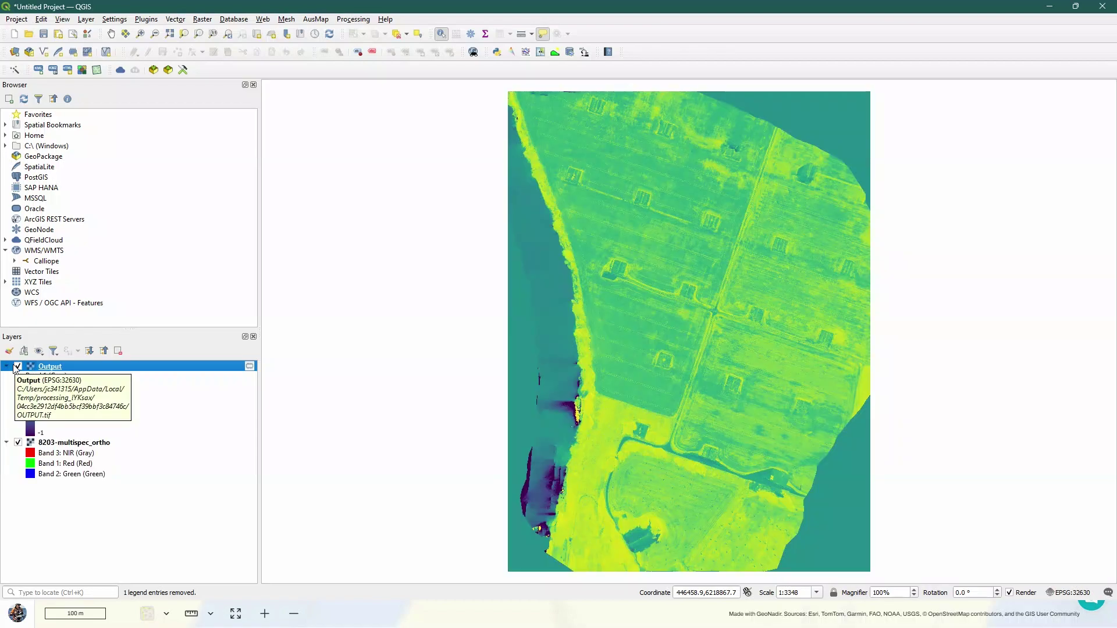
{"action": "key", "text": "alt+Tab"}
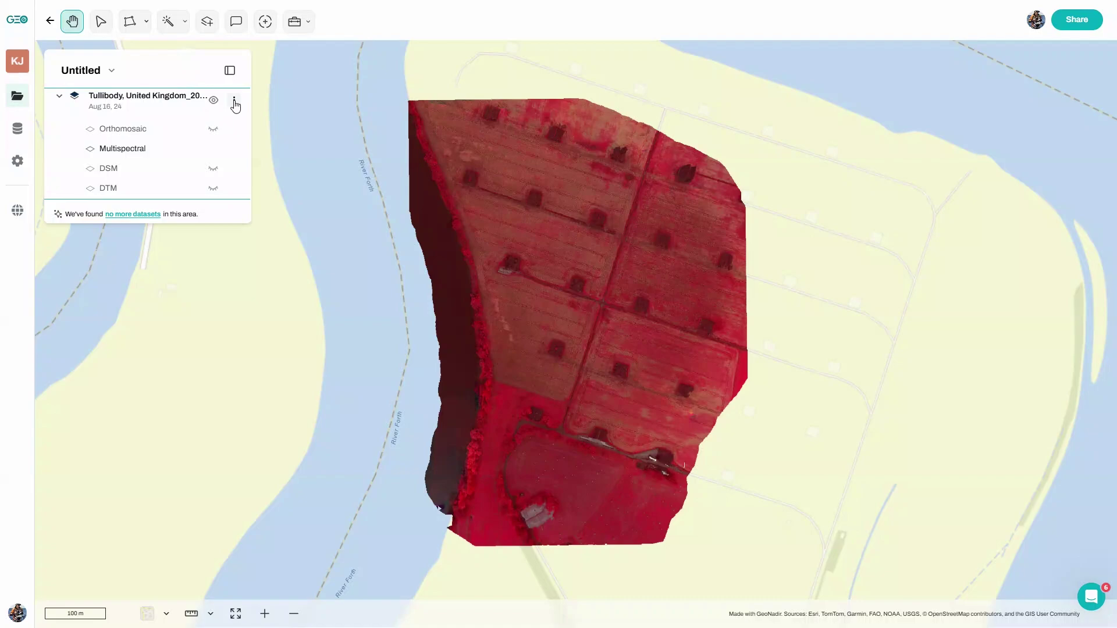
{"action": "left_click", "coordinate": [234, 103]}
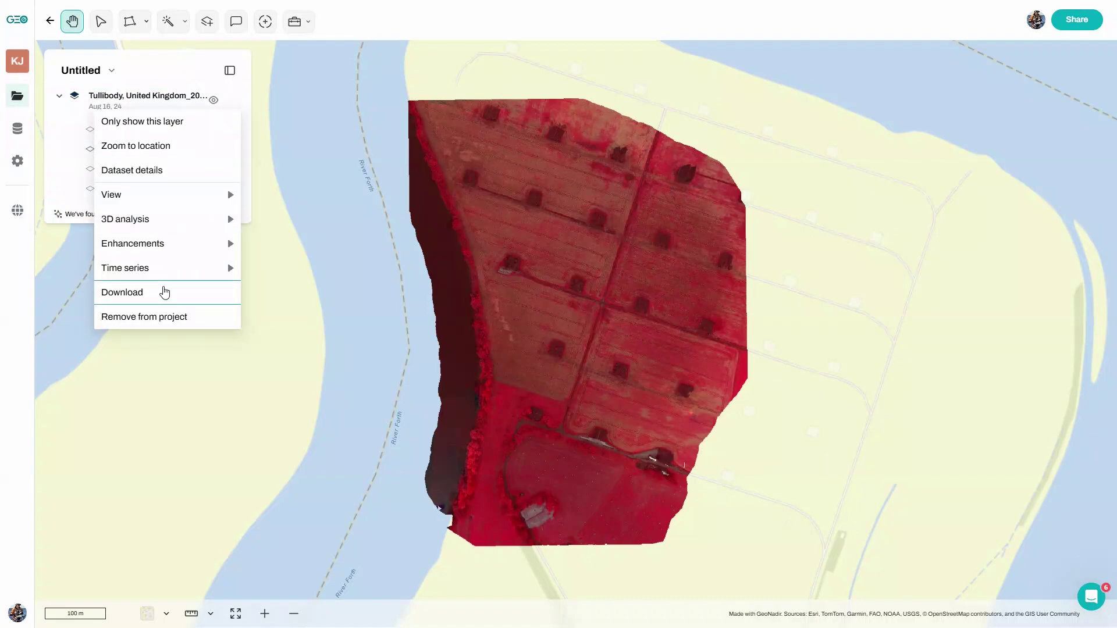
{"action": "left_click", "coordinate": [225, 406]}
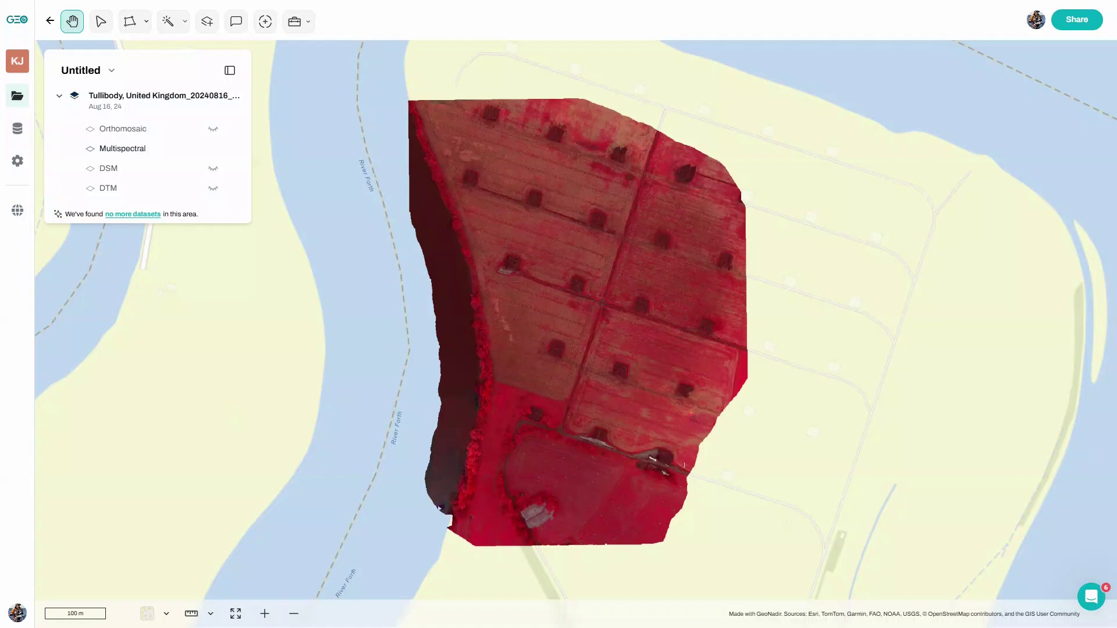
- Add the 8203-multispec_ortho file to the QGIS map canvas by dragging it in
{"action": "key", "text": "alt+Tab"}
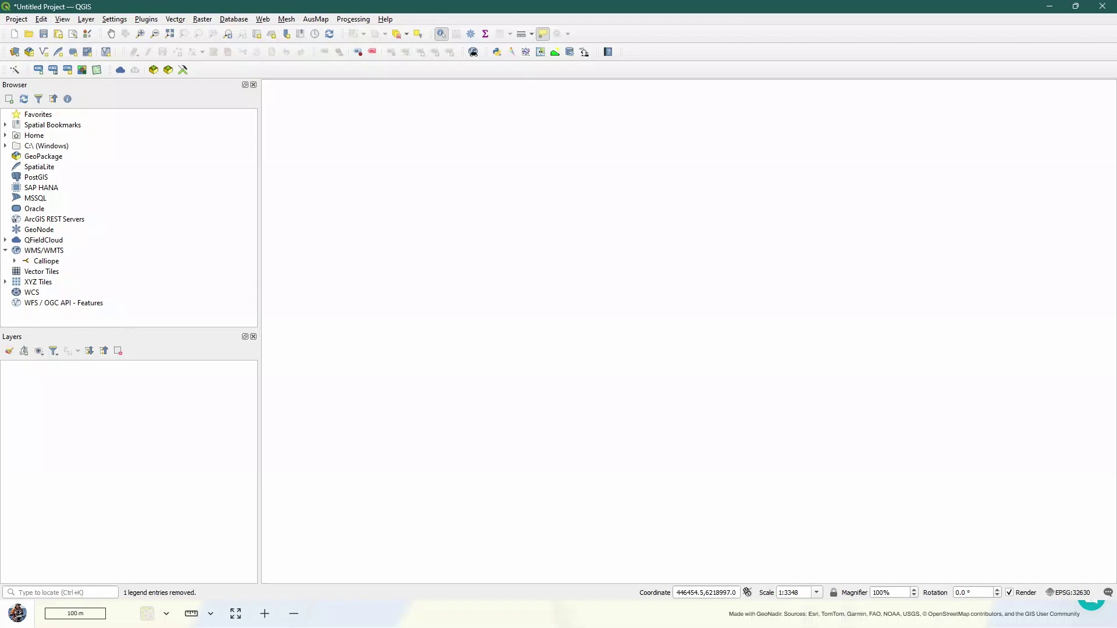
{"action": "left_click_drag", "start_coordinate": [1114, 344], "coordinate": [374, 338]}
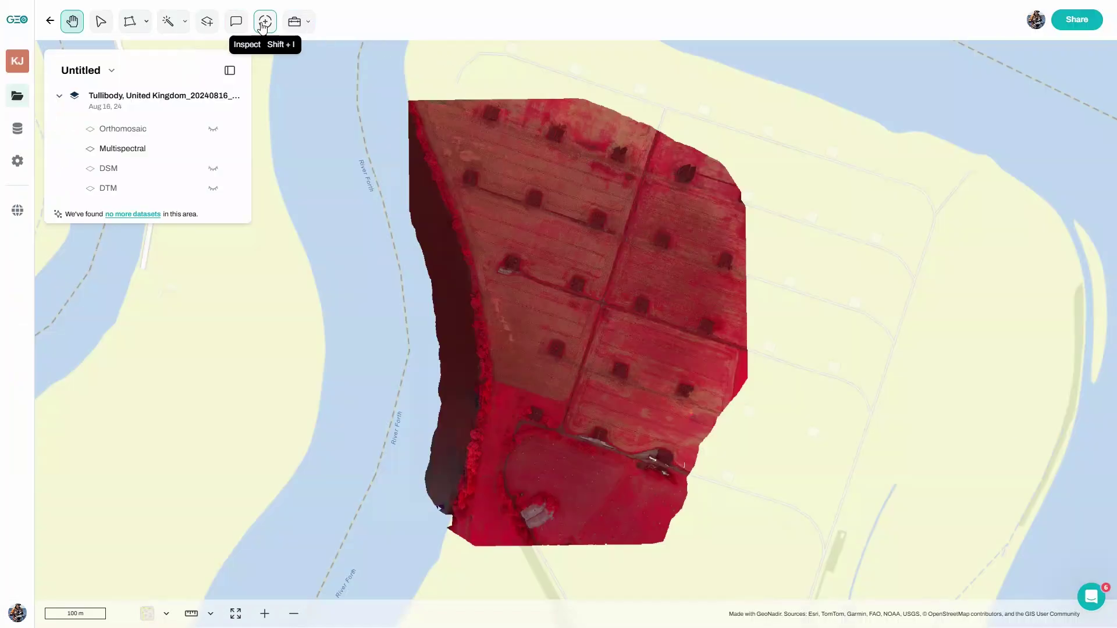
- With GeoNadir's Inspect tool, read R, G, NIR and RE band values at three field points
{"action": "left_click", "coordinate": [263, 23]}
{"action": "left_click", "coordinate": [495, 219]}
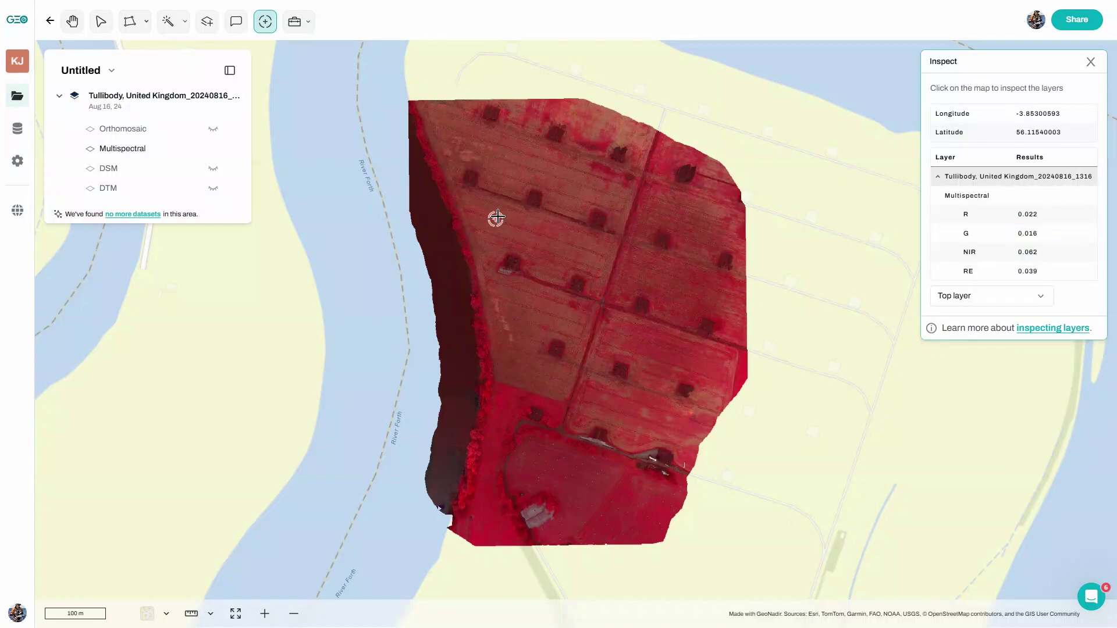
{"action": "left_click", "coordinate": [627, 327]}
{"action": "left_click", "coordinate": [628, 433]}
- In the layer's Symbology, set the Red, Green and Blue band maximums to .1 and apply
{"action": "key", "text": "alt+Tab"}
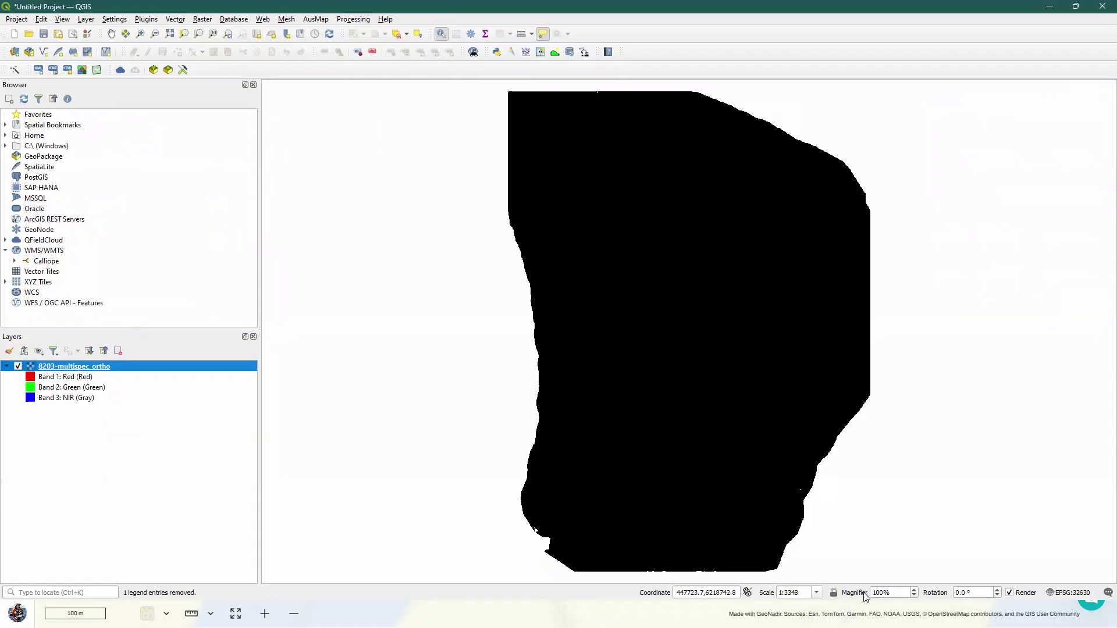
{"action": "right_click", "coordinate": [114, 368]}
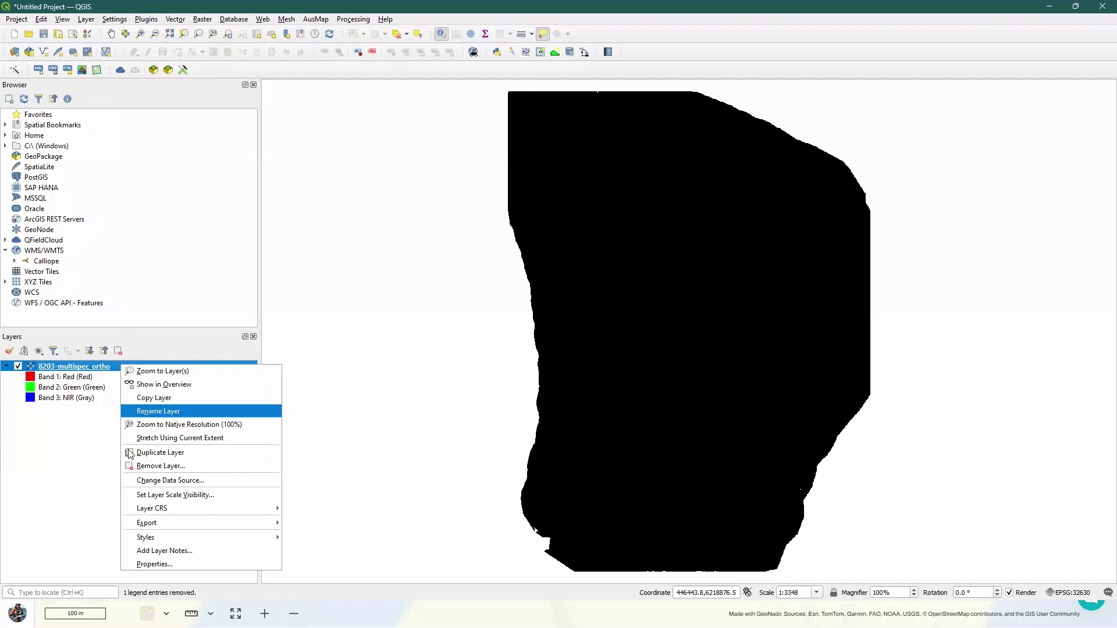
{"action": "left_click", "coordinate": [163, 569]}
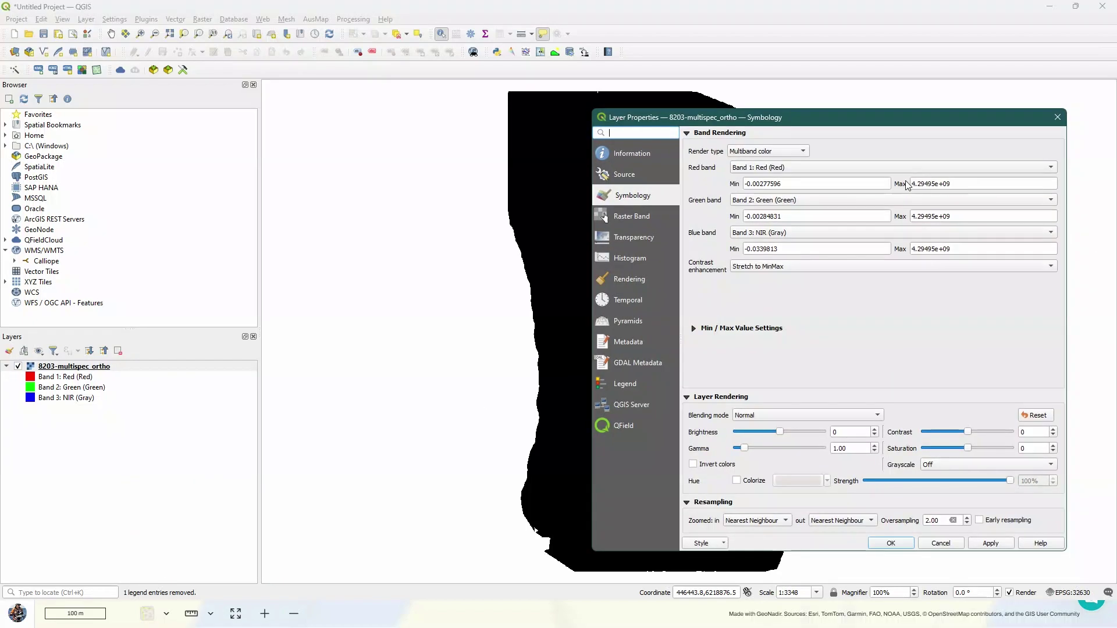
{"action": "left_click", "coordinate": [961, 183]}
{"action": "left_click_drag", "start_coordinate": [960, 182], "coordinate": [904, 183]}
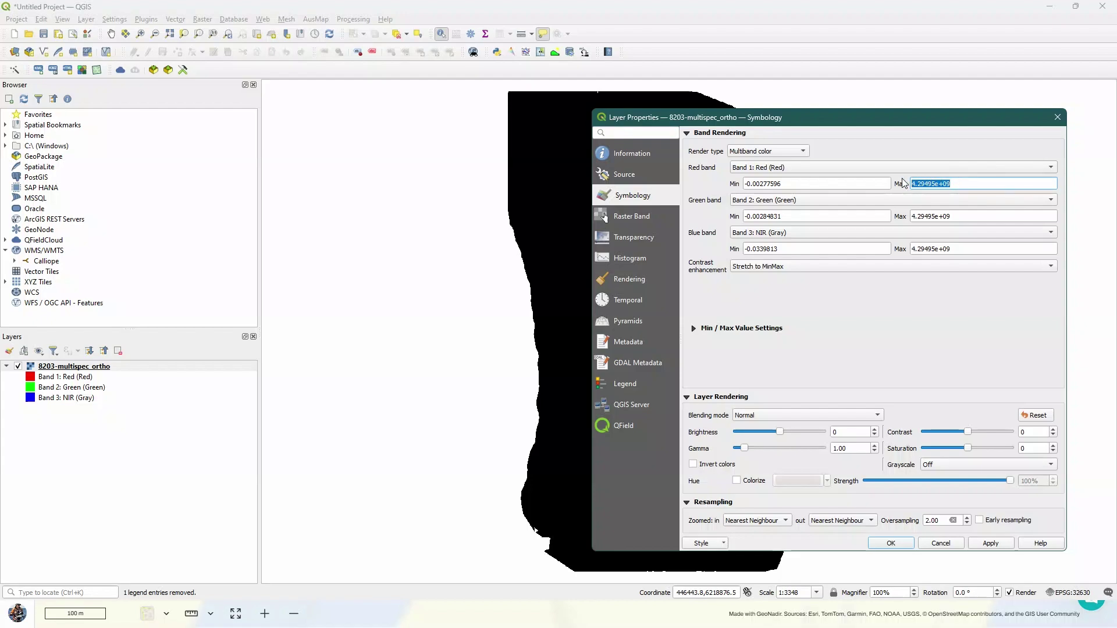
{"action": "type", "text": ".1"}
{"action": "left_click_drag", "start_coordinate": [966, 216], "coordinate": [869, 212]}
{"action": "type", "text": ".1"}
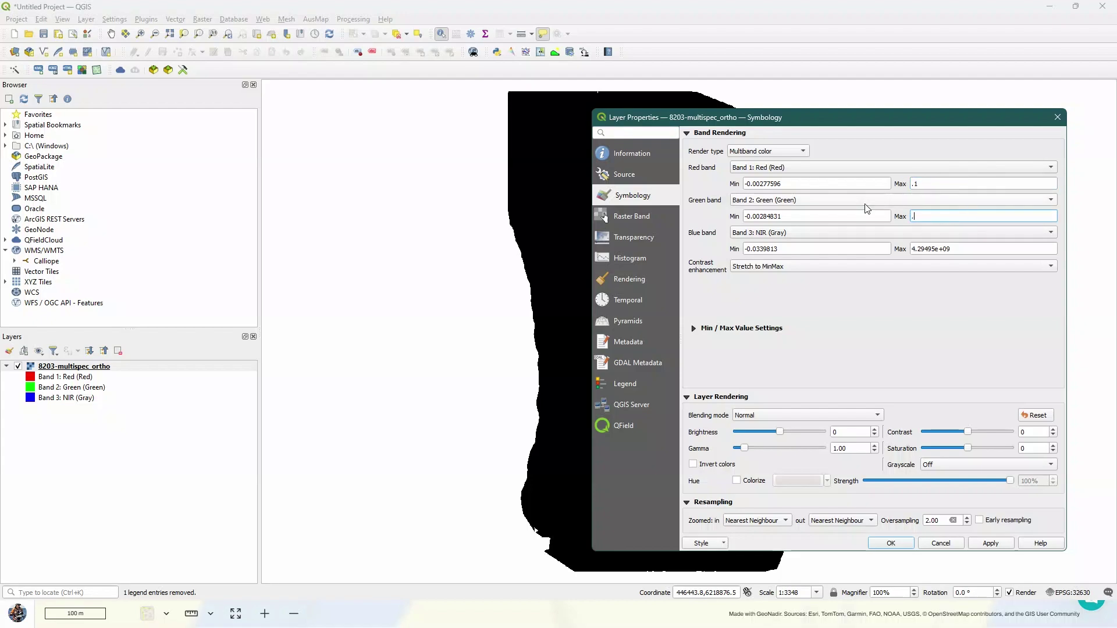
{"action": "left_click_drag", "start_coordinate": [967, 248], "coordinate": [891, 249]}
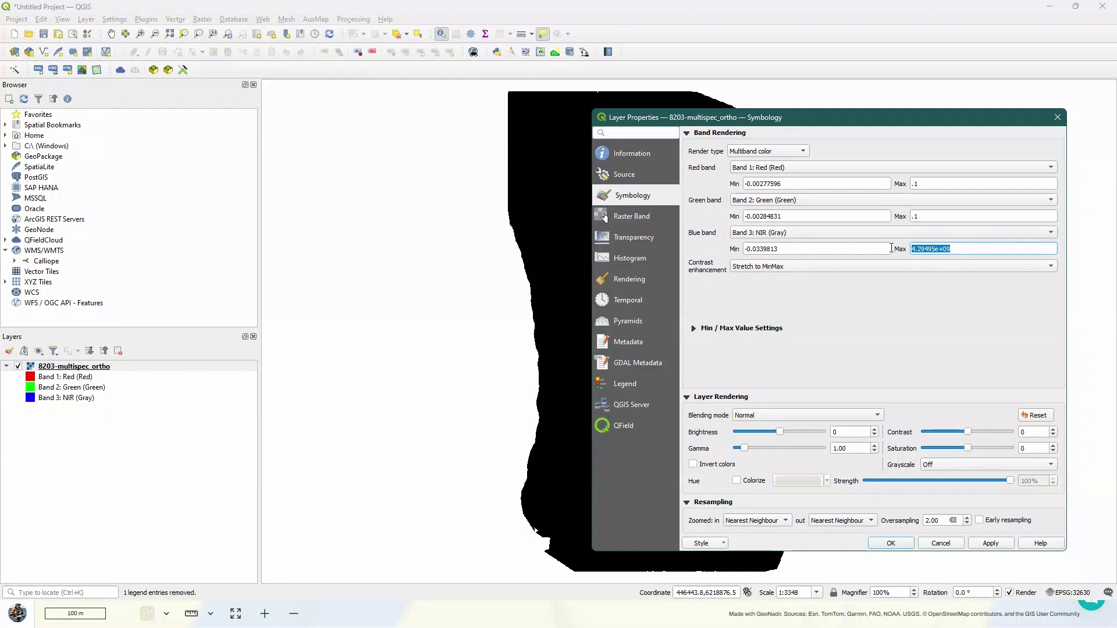
{"action": "type", "text": ".1"}
{"action": "left_click", "coordinate": [990, 544]}
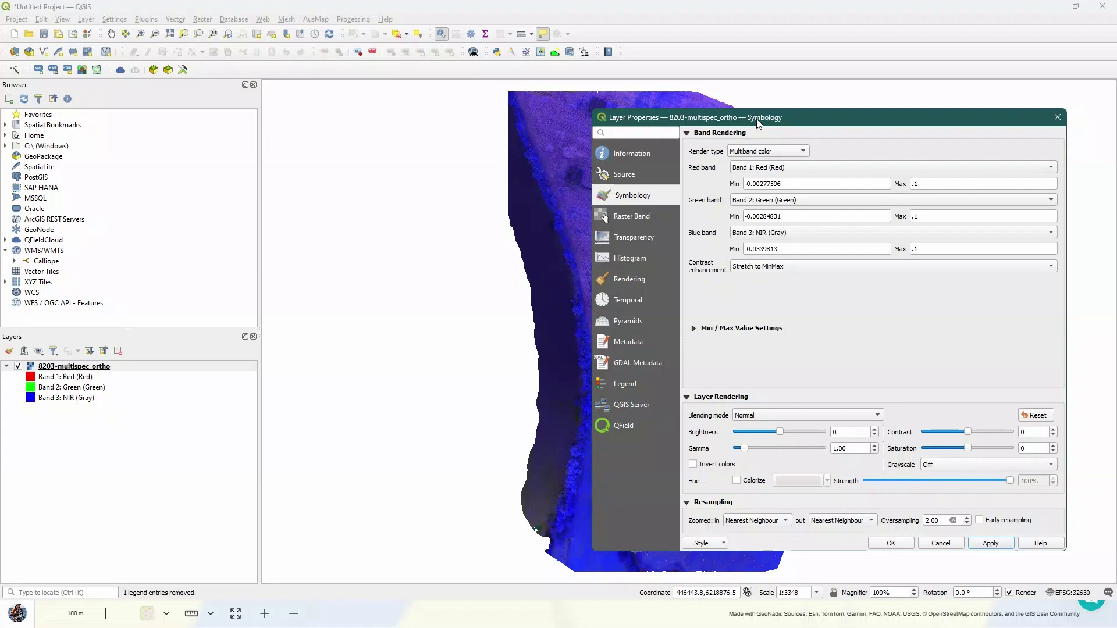
- Assign NIR to the red channel, Band 1 Red to green, Band 2 Green to blue, and apply
{"action": "left_click_drag", "start_coordinate": [757, 121], "coordinate": [761, 122]}
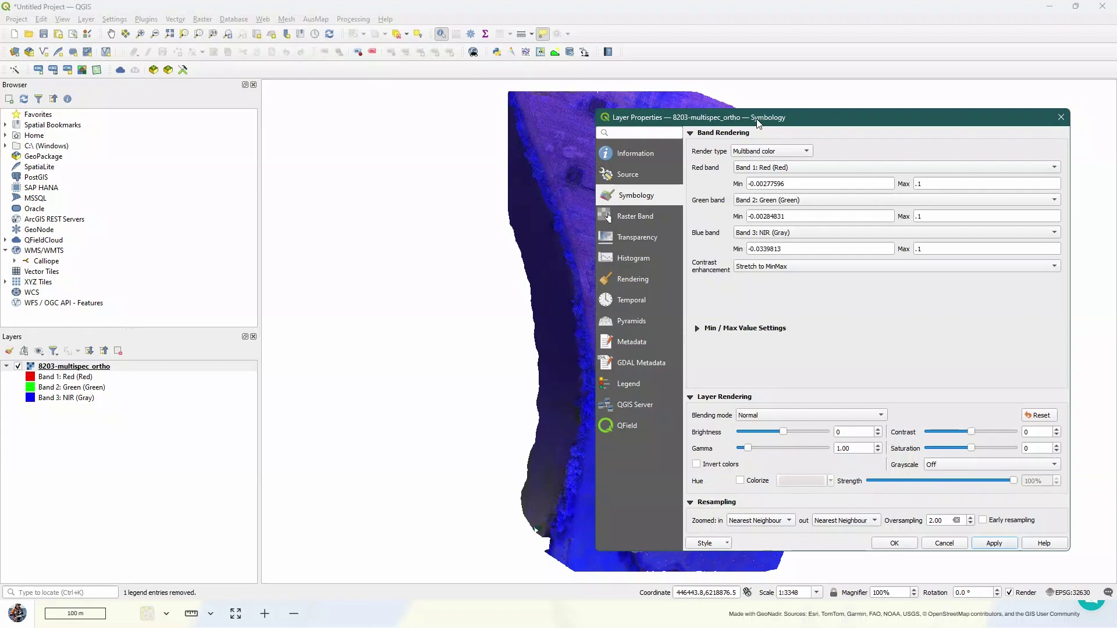
{"action": "left_click", "coordinate": [785, 168]}
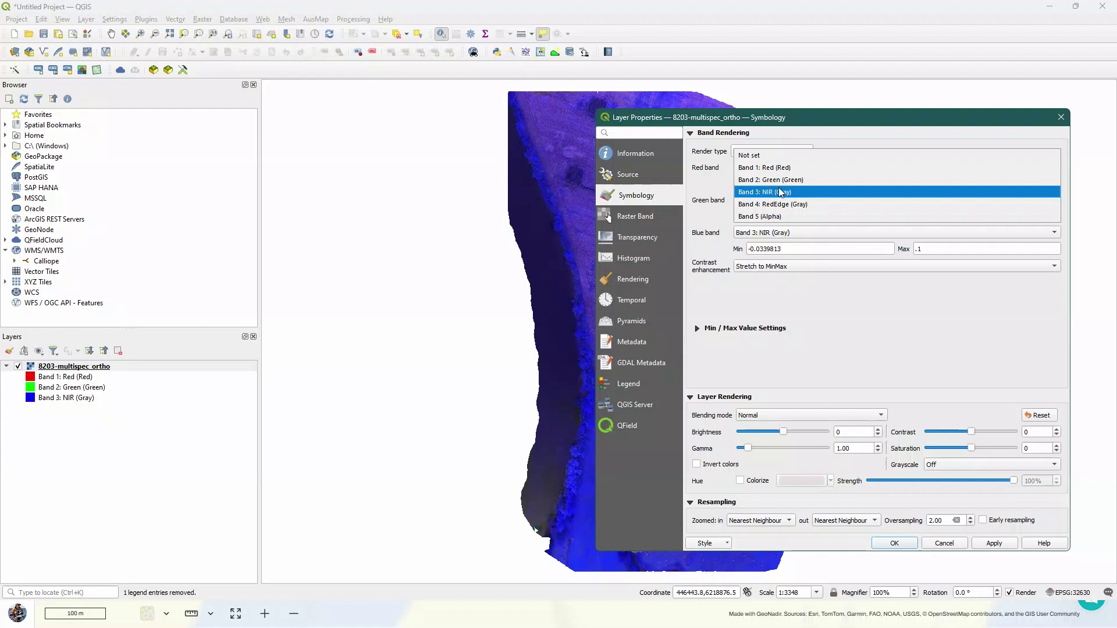
{"action": "left_click", "coordinate": [779, 192]}
{"action": "left_click", "coordinate": [804, 203]}
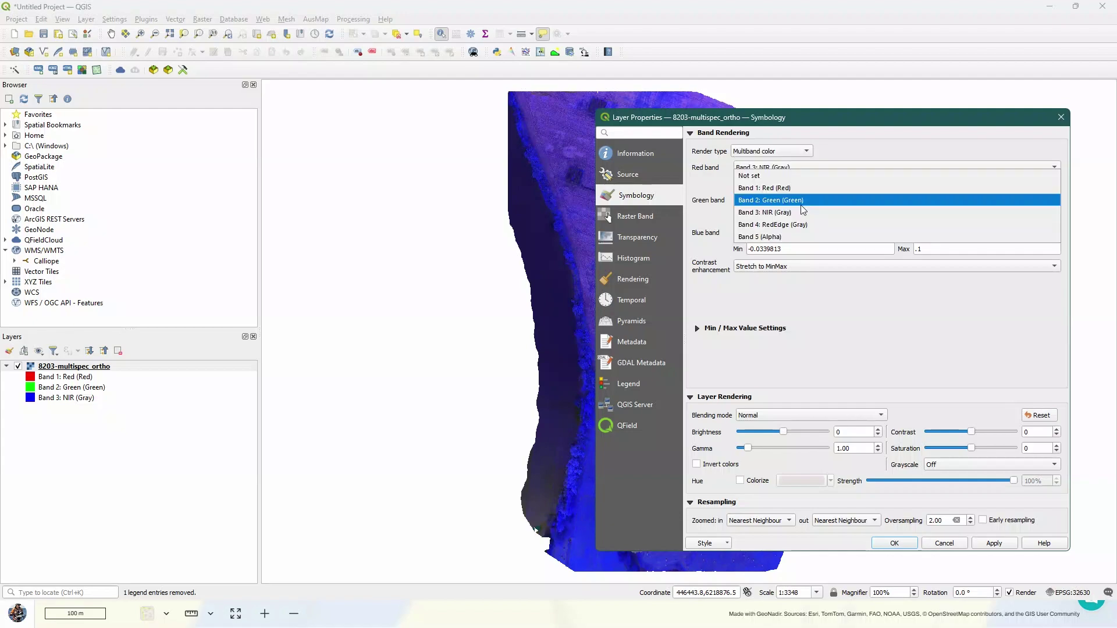
{"action": "left_click", "coordinate": [797, 188]}
{"action": "left_click", "coordinate": [820, 236]}
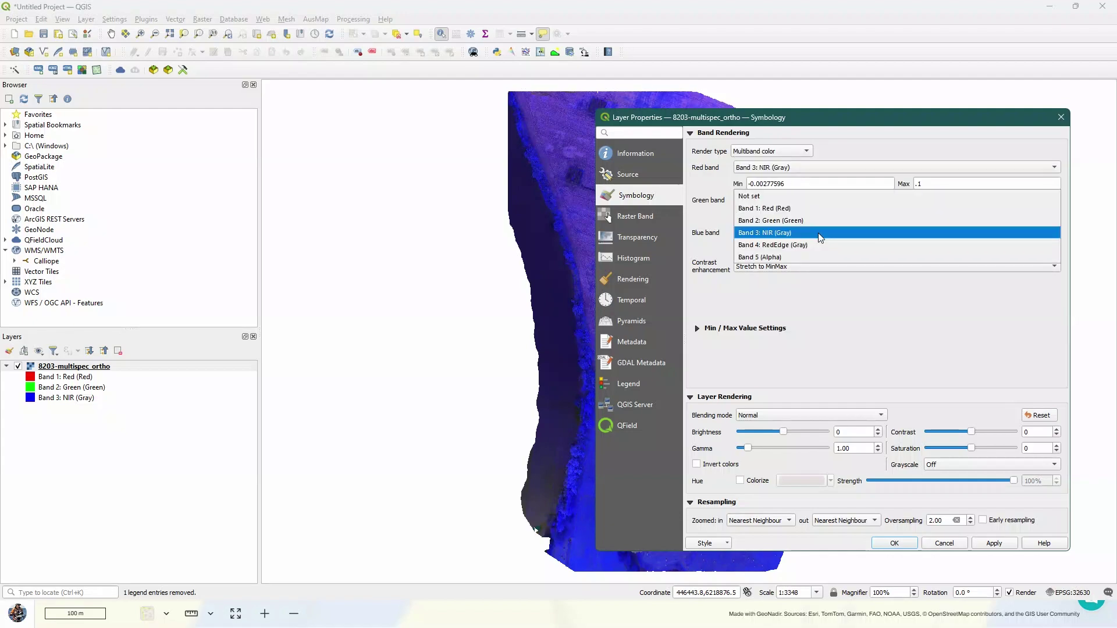
{"action": "left_click", "coordinate": [812, 221]}
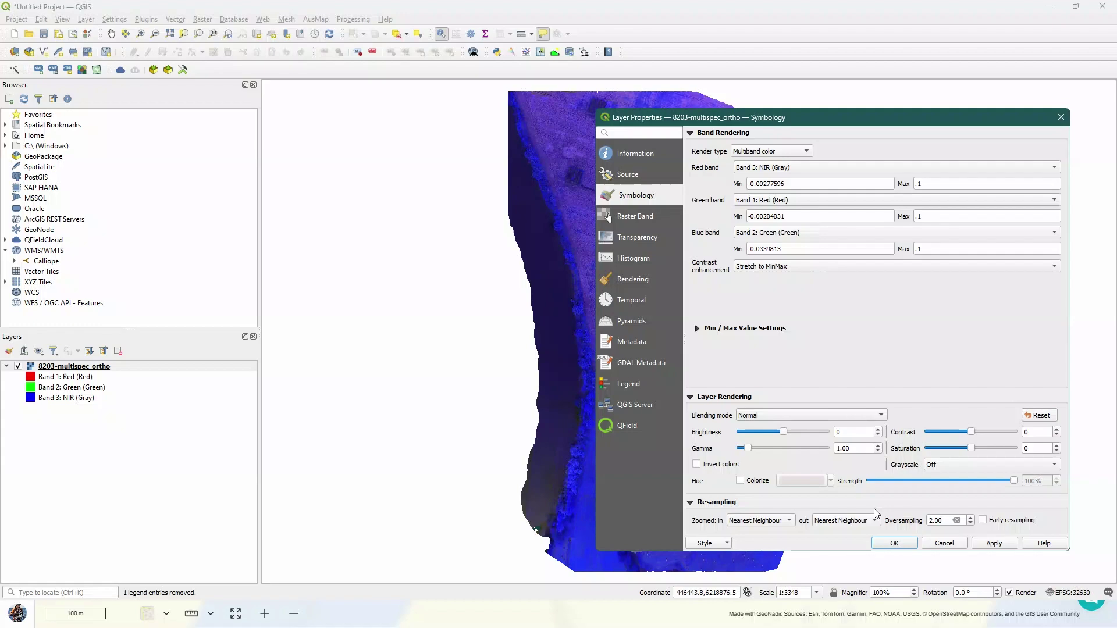
{"action": "left_click", "coordinate": [995, 543]}
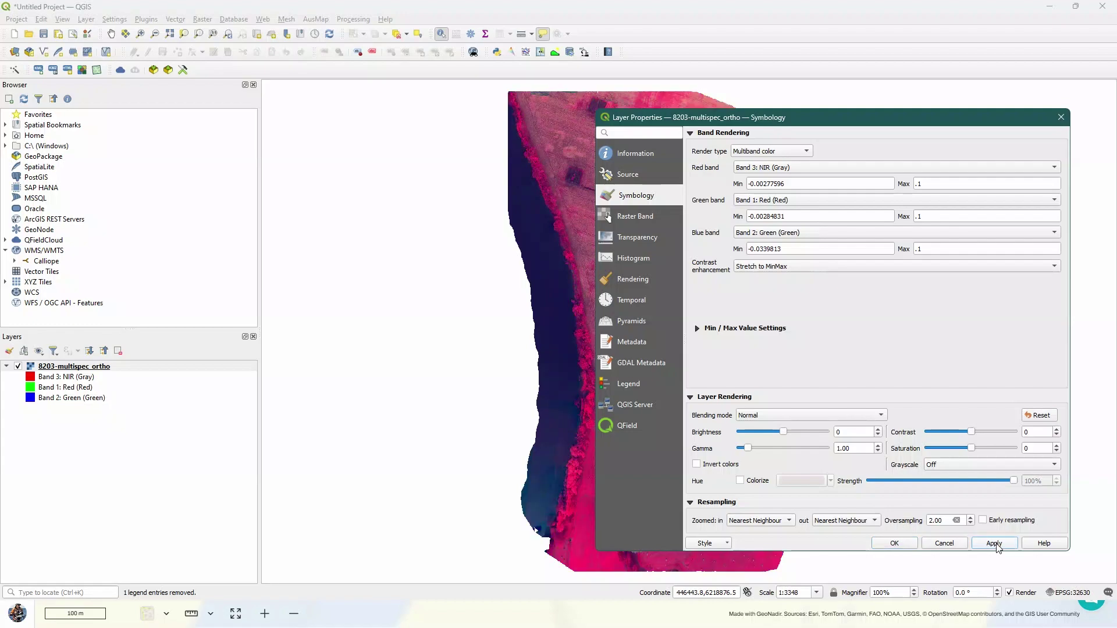
- Close Layer Properties and search the Processing Toolbox for 'raster calc'
{"action": "left_click", "coordinate": [1060, 117]}
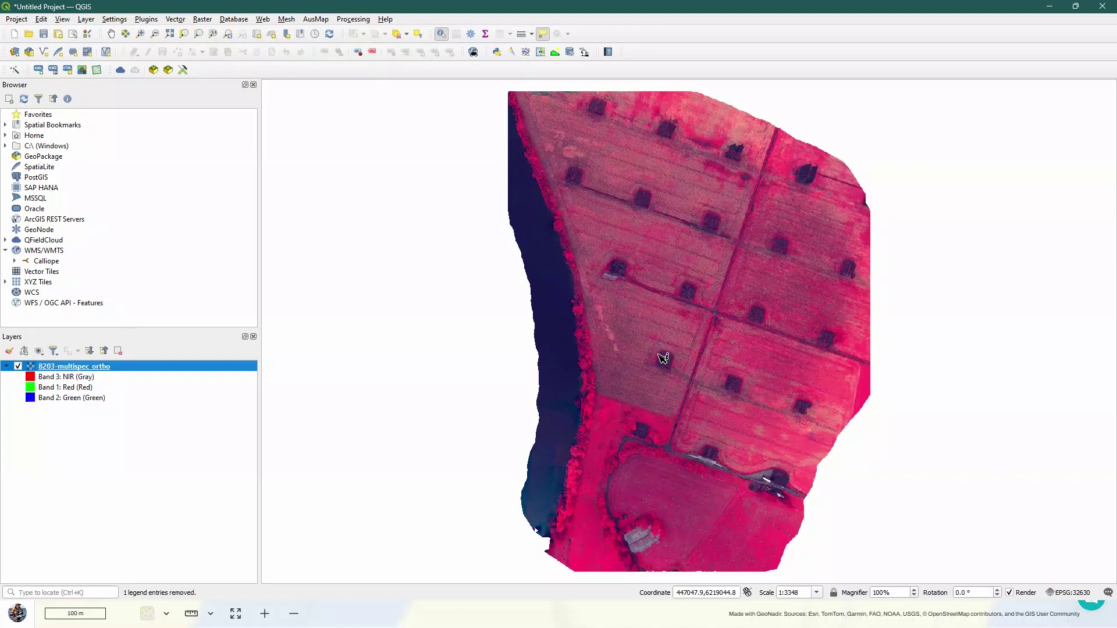
{"action": "left_click", "coordinate": [355, 20]}
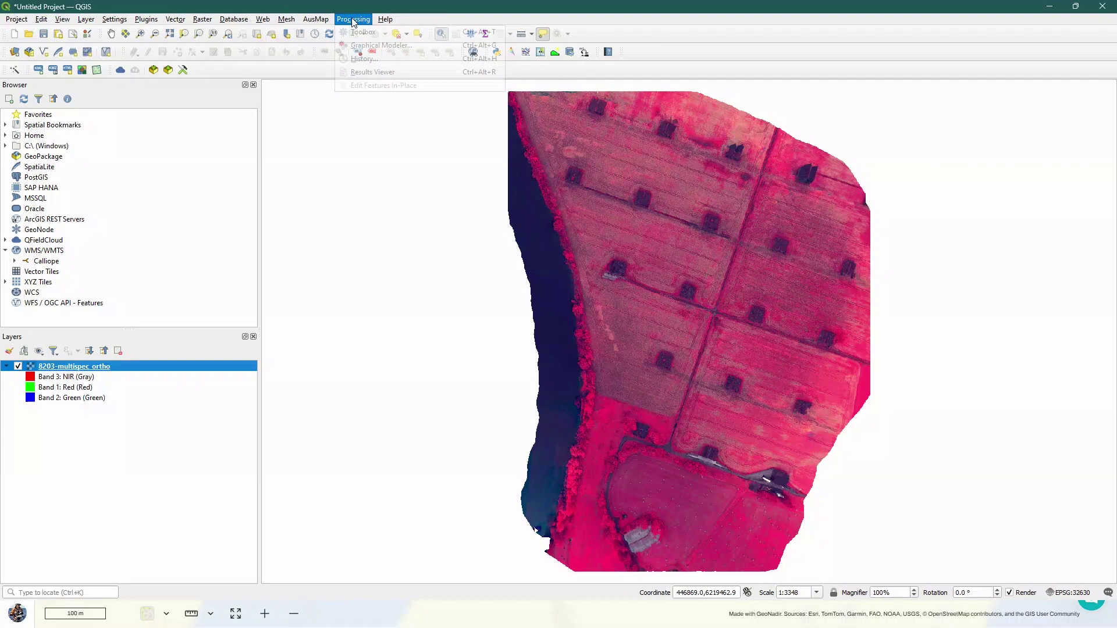
{"action": "left_click", "coordinate": [357, 32]}
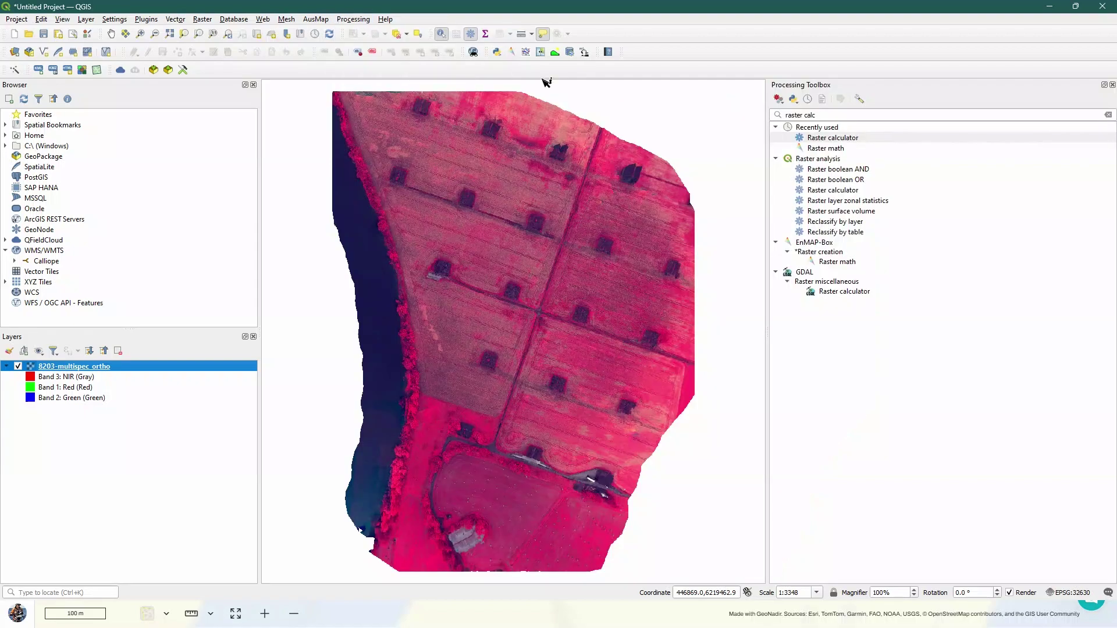
{"action": "left_click", "coordinate": [819, 114]}
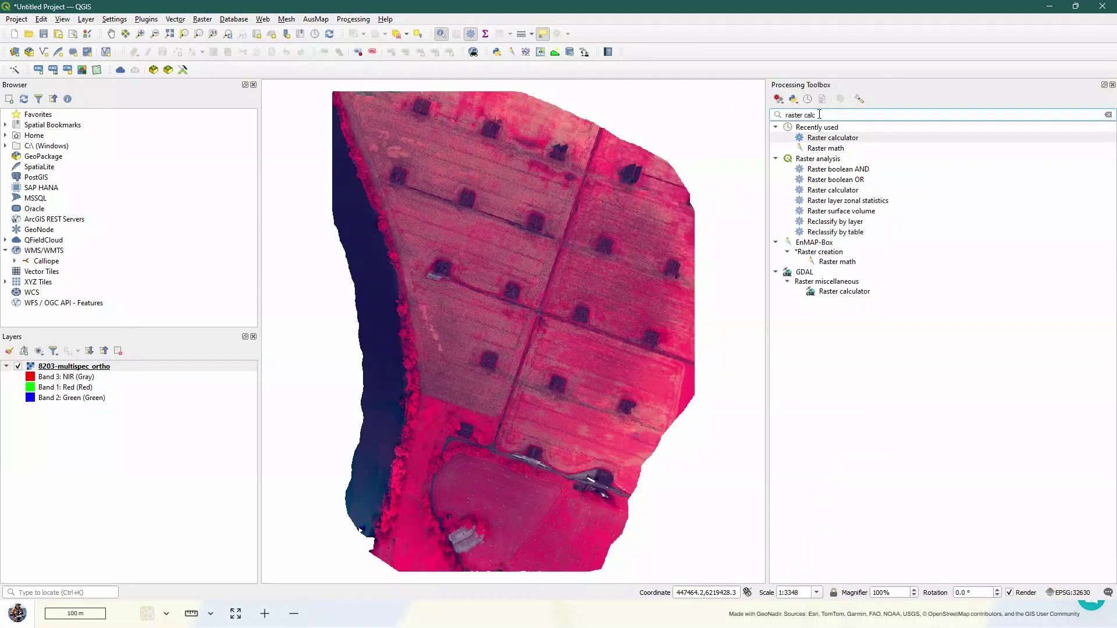
- Launch Raster calculator, insert the predefined NDVI expression with band 3 as NIR, and select it
{"action": "double_click", "coordinate": [849, 138]}
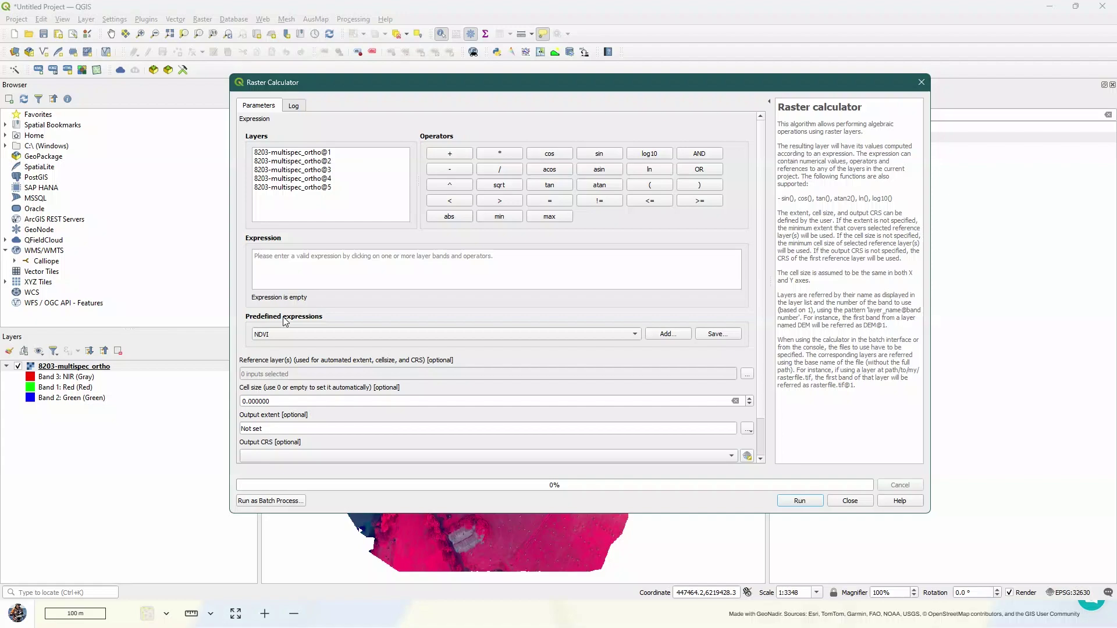
{"action": "left_click", "coordinate": [672, 336]}
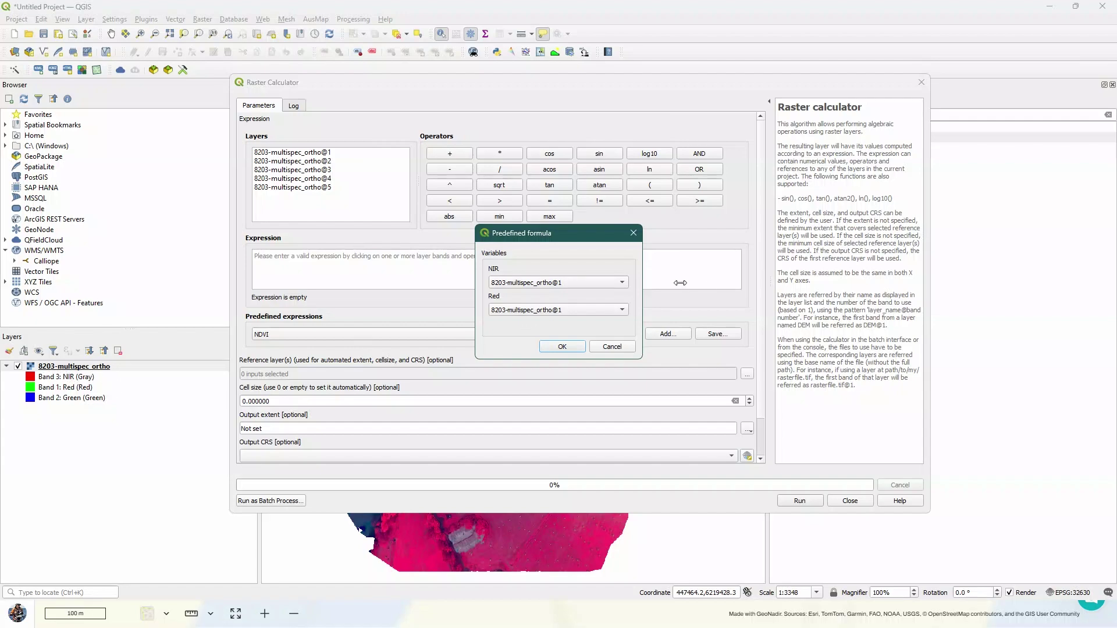
{"action": "left_click", "coordinate": [570, 282]}
{"action": "left_click", "coordinate": [570, 307]}
{"action": "left_click", "coordinate": [563, 347]}
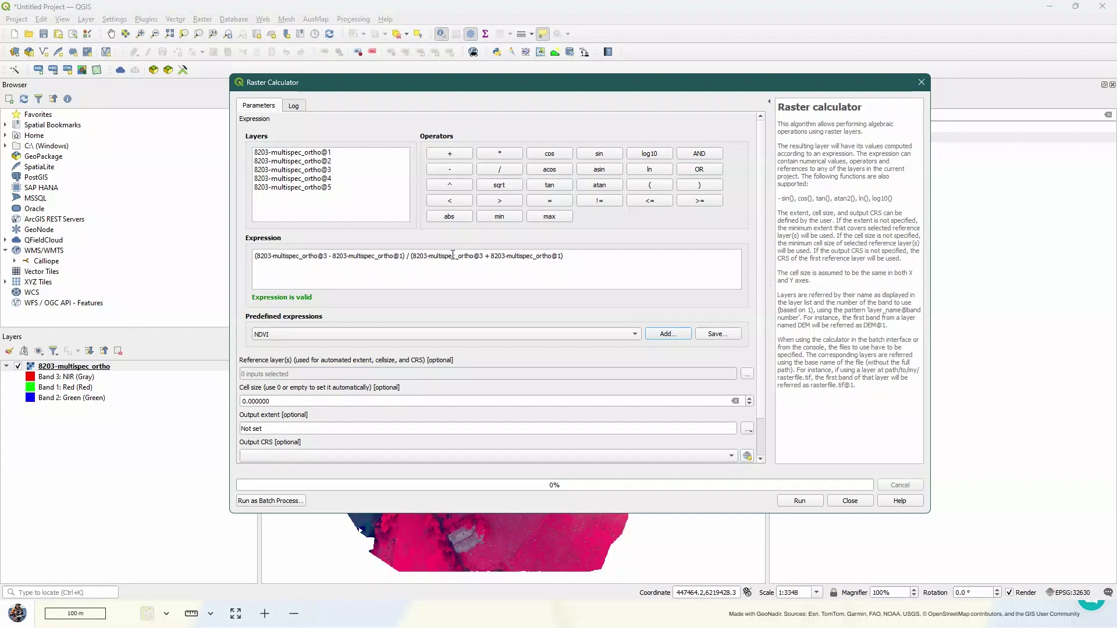
{"action": "left_click", "coordinate": [579, 258]}
{"action": "left_click_drag", "start_coordinate": [565, 257], "coordinate": [249, 261]}
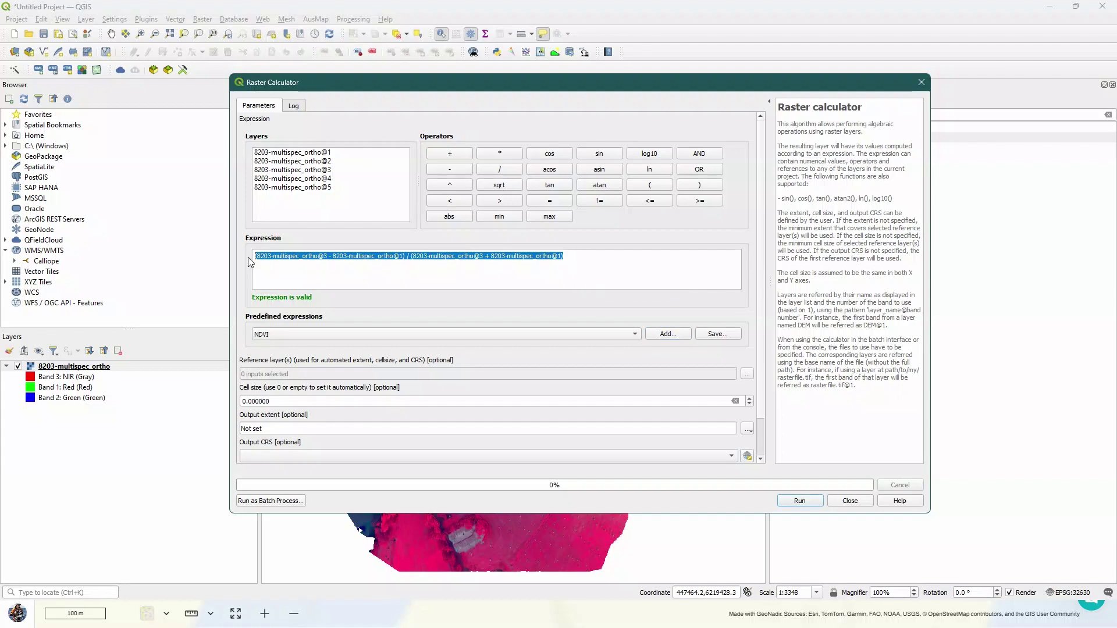
- Replace the expression with the numerator (8203-multispec_ortho@3 − 8203-multispec_ortho@1
{"action": "key", "text": "BackSpace"}
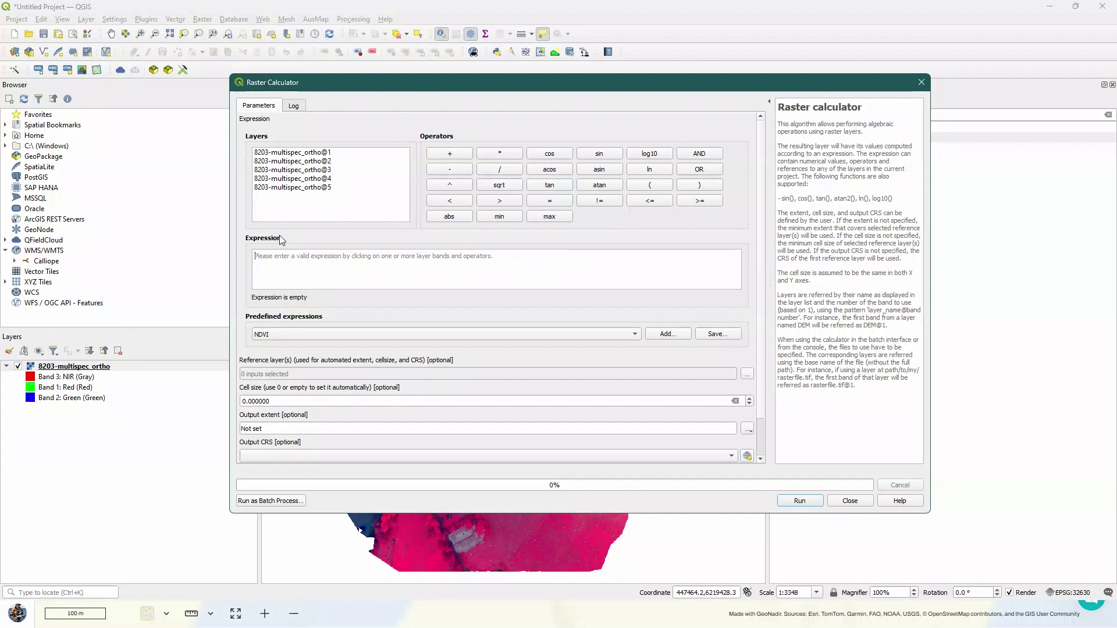
{"action": "type", "text": "("}
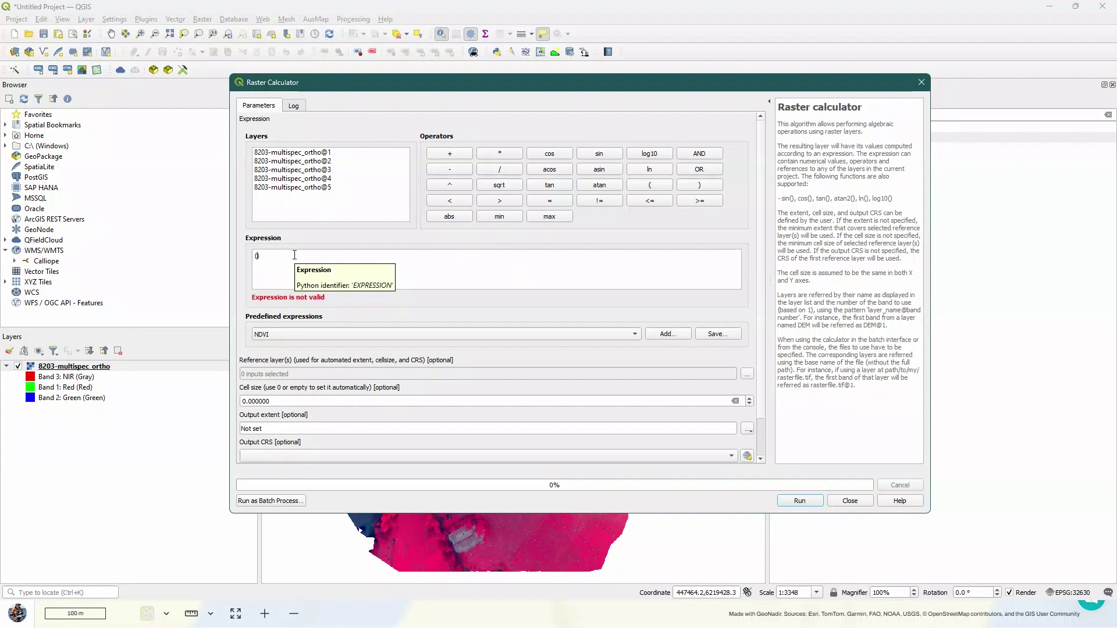
{"action": "left_click", "coordinate": [313, 170]}
{"action": "double_click", "coordinate": [312, 171]}
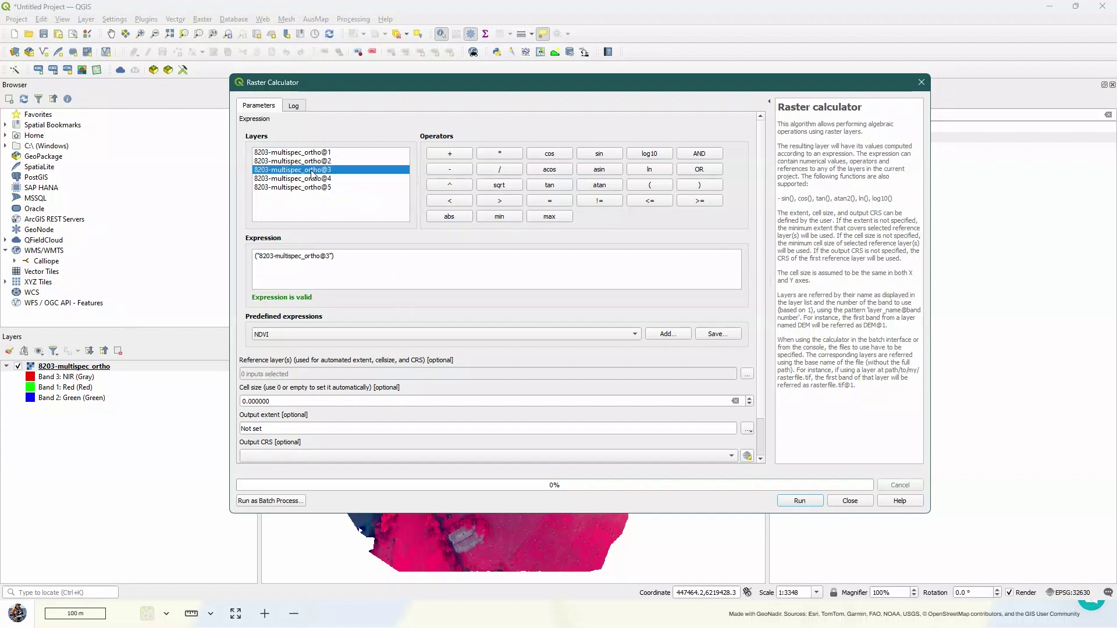
{"action": "left_click", "coordinate": [449, 169]}
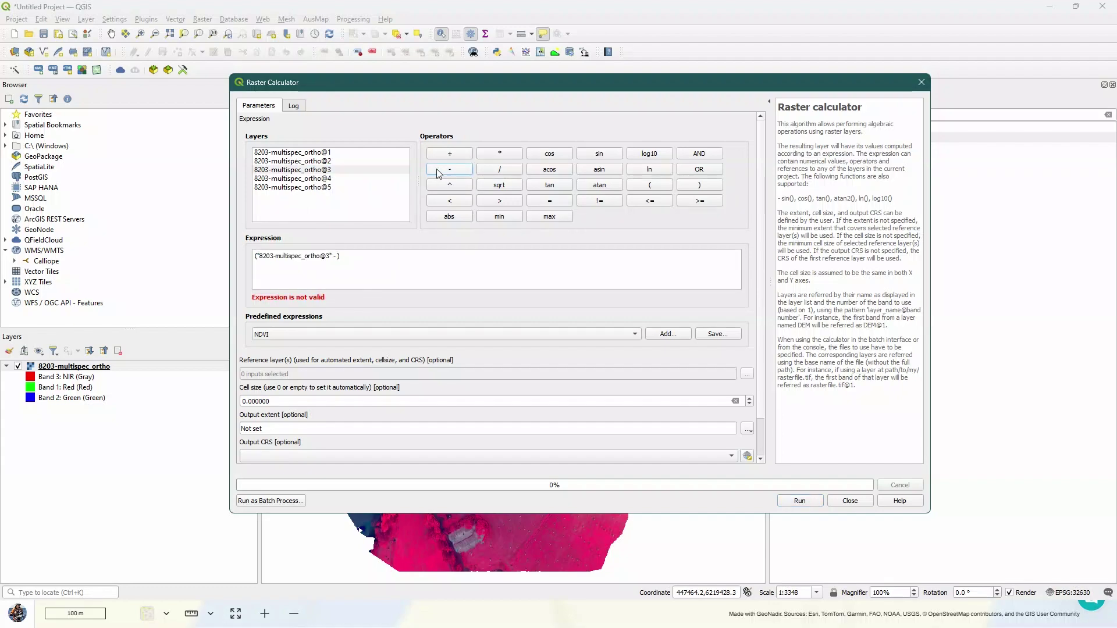
{"action": "double_click", "coordinate": [319, 153]}
- Append the denominator /(8203-multispec_ortho@3 + 8203-multispec_ortho@1 to complete the ratio
{"action": "left_click", "coordinate": [447, 257]}
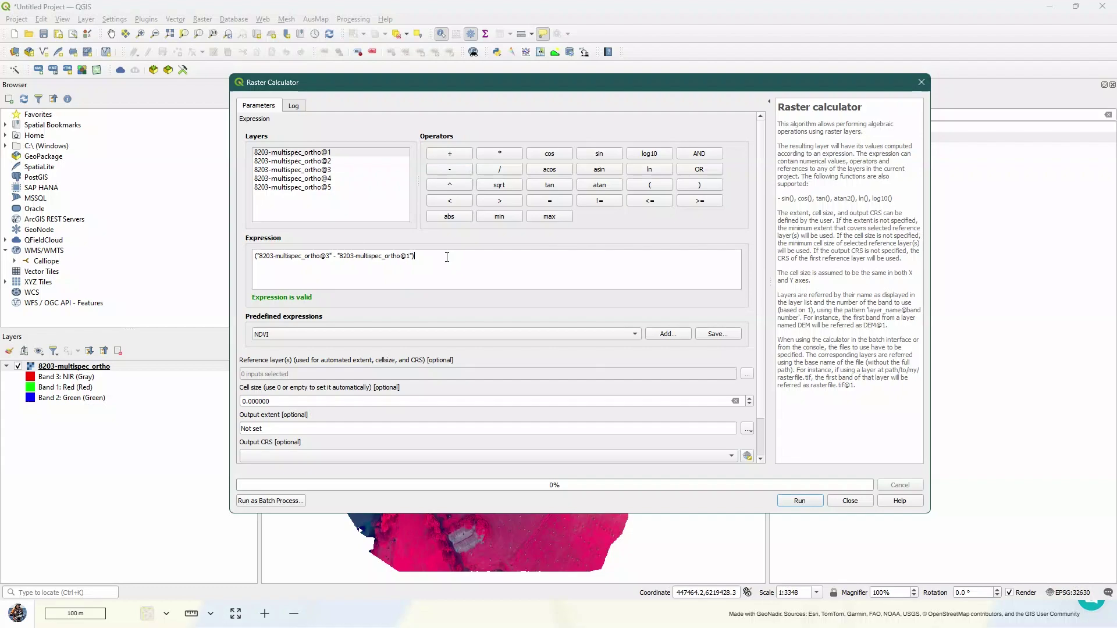
{"action": "type", "text": "/("}
{"action": "left_click", "coordinate": [319, 171]}
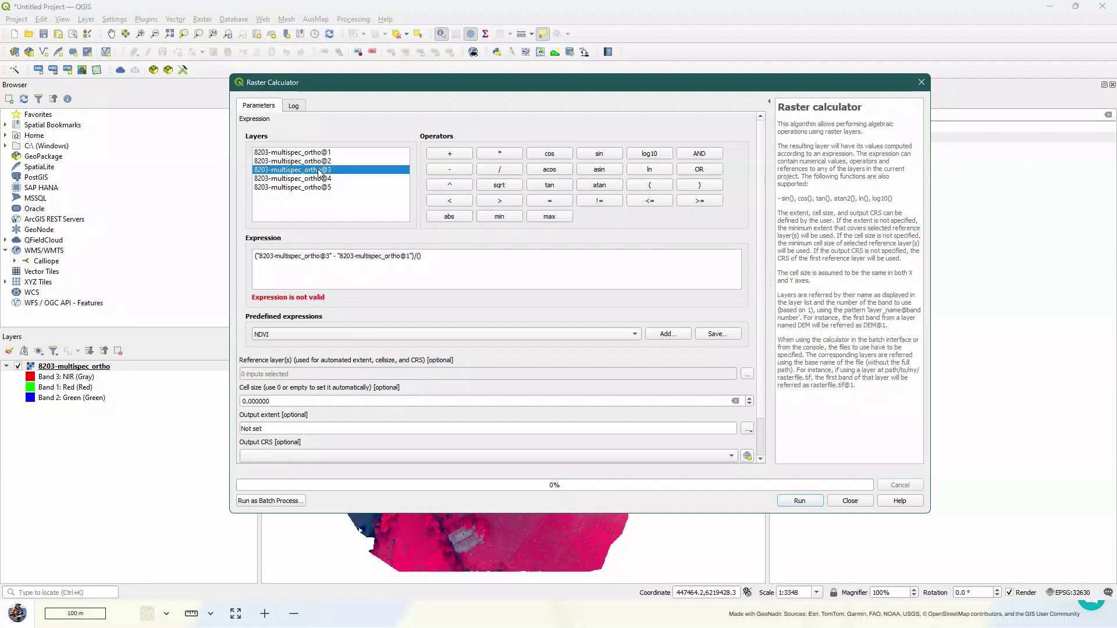
{"action": "double_click", "coordinate": [318, 170]}
{"action": "left_click", "coordinate": [451, 153]}
{"action": "left_click", "coordinate": [329, 154]}
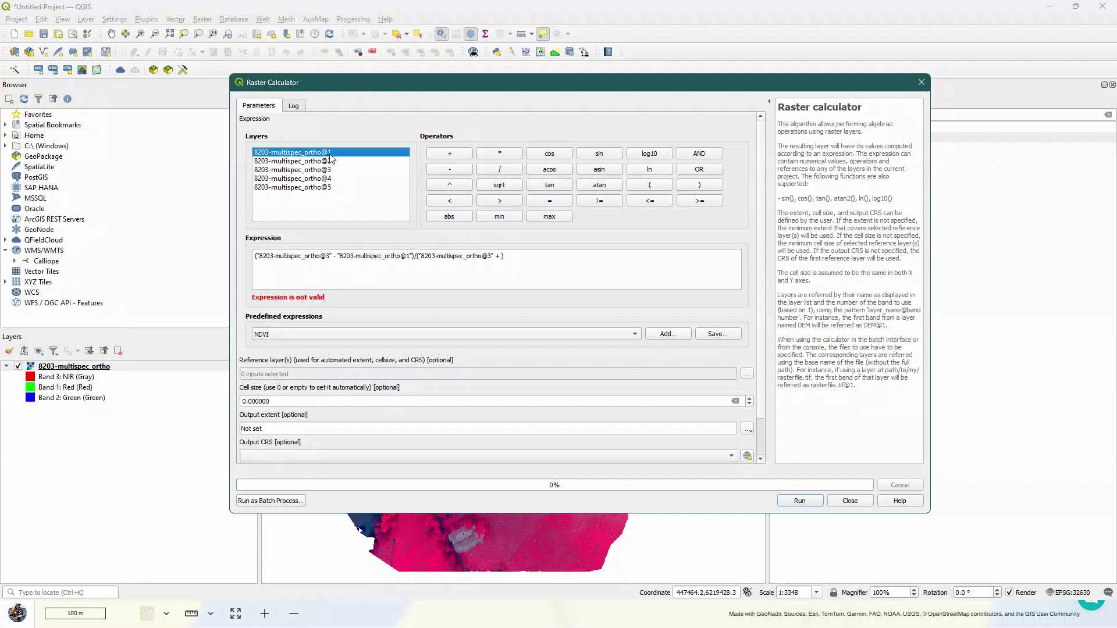
{"action": "double_click", "coordinate": [329, 154]}
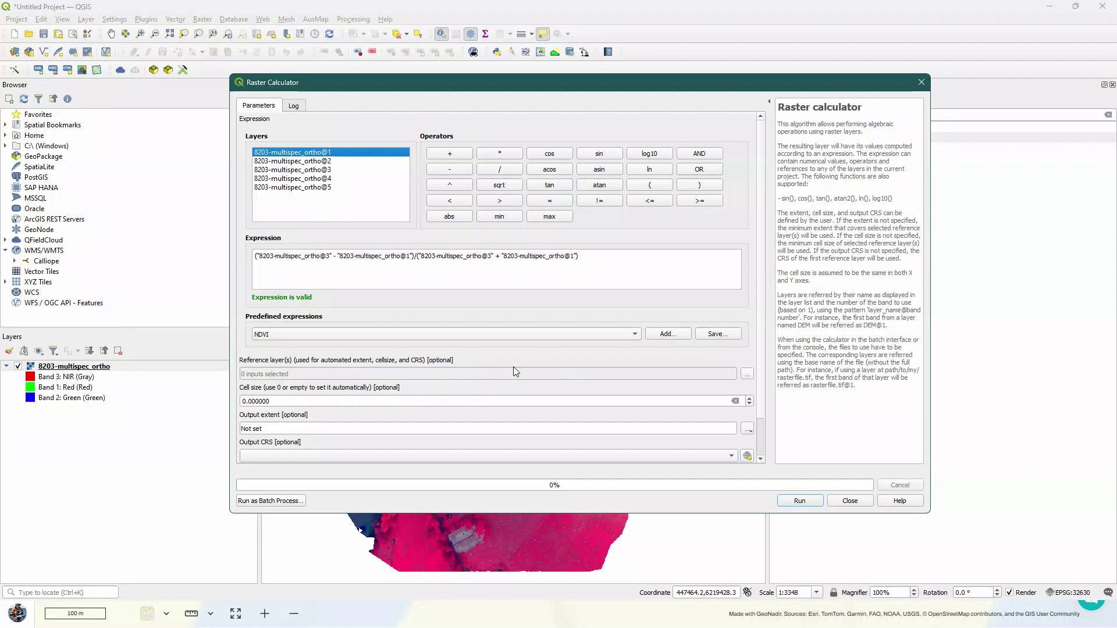
- Tick 8203-multispec_ortho as the reference layer and scroll to the output settings
{"action": "left_click", "coordinate": [747, 375]}
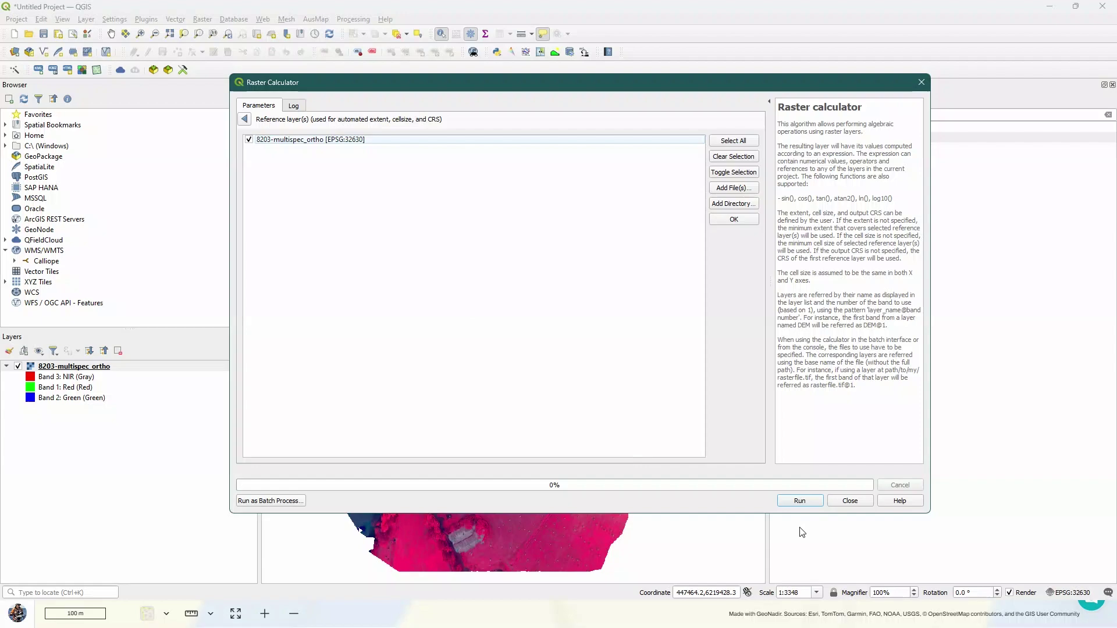
{"action": "left_click", "coordinate": [245, 121]}
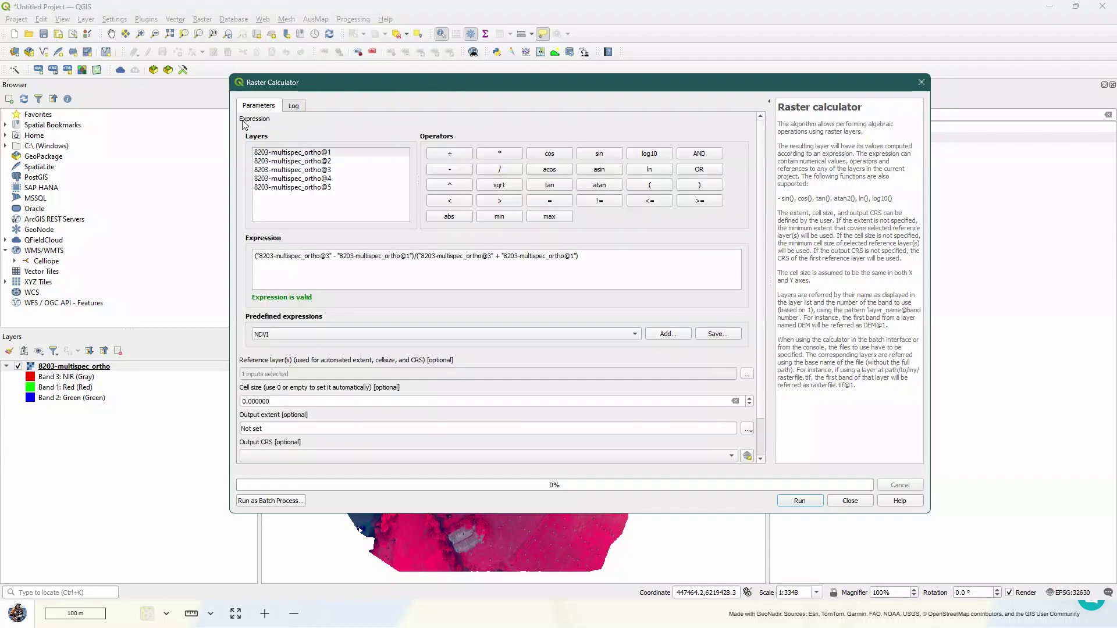
{"action": "scroll", "coordinate": [461, 383], "scroll_direction": "down", "scroll_amount": 1}
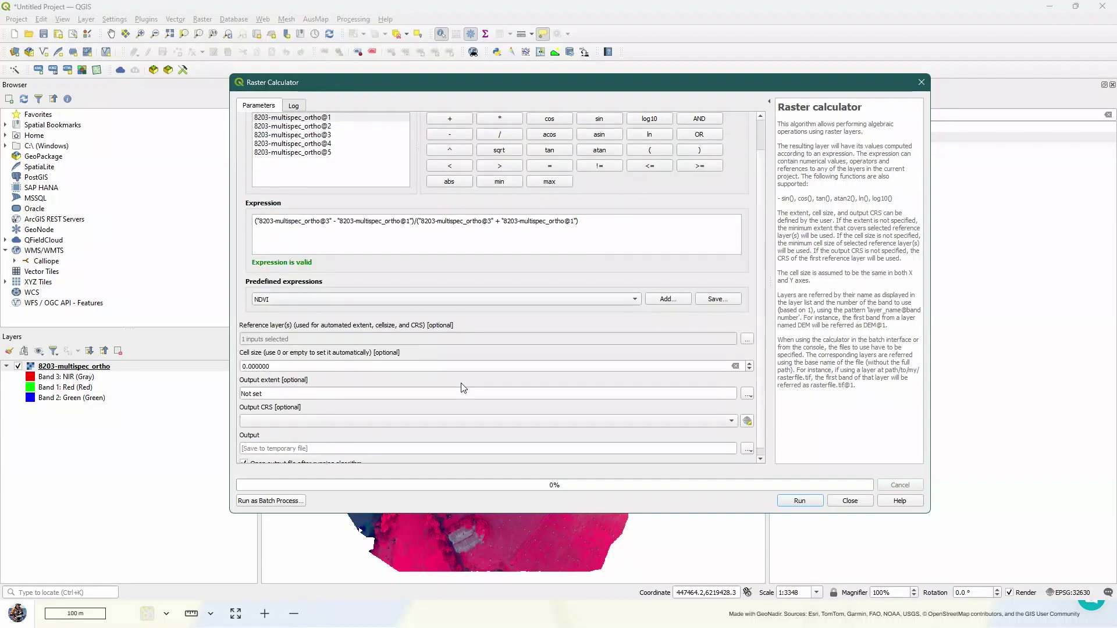
{"action": "scroll", "coordinate": [485, 339], "scroll_direction": "down", "scroll_amount": 1}
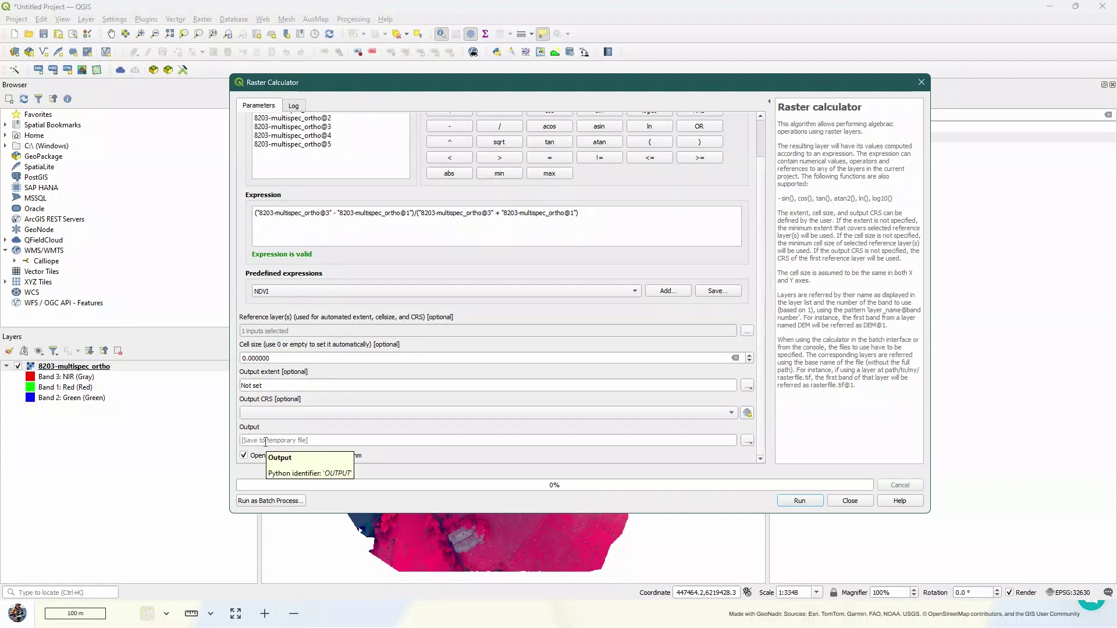
- Run the NDVI calculation to produce the Output layer, then close Raster calculator
{"action": "left_click", "coordinate": [799, 501]}
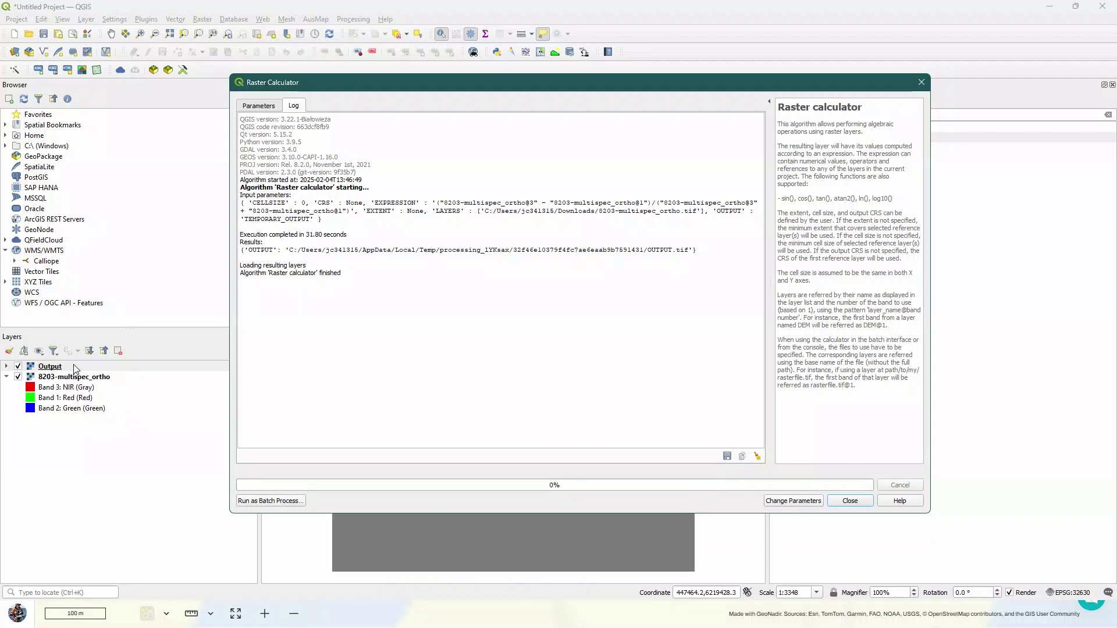
{"action": "left_click", "coordinate": [850, 501]}
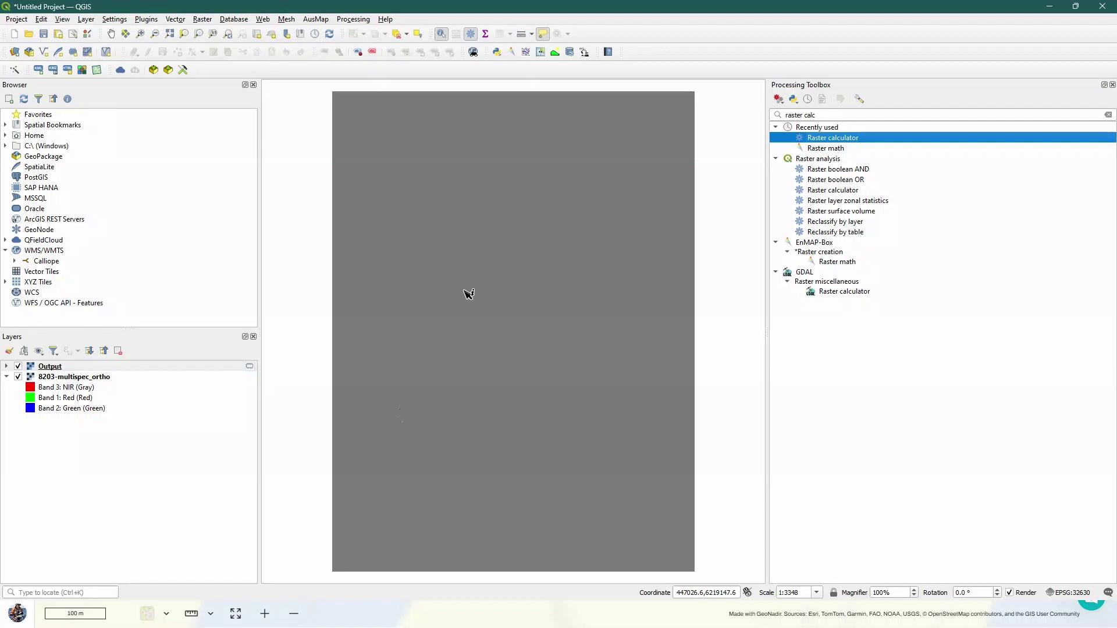
- Switch the Output layer's symbology to singleband pseudocolor with the Viridis color ramp
{"action": "right_click", "coordinate": [90, 368]}
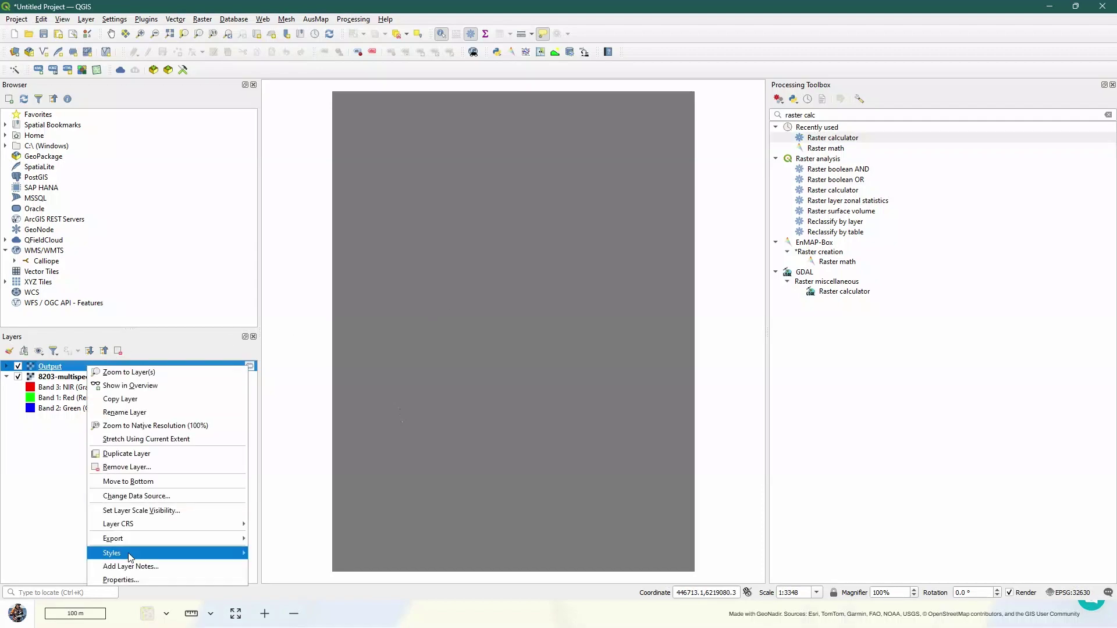
{"action": "left_click", "coordinate": [128, 580]}
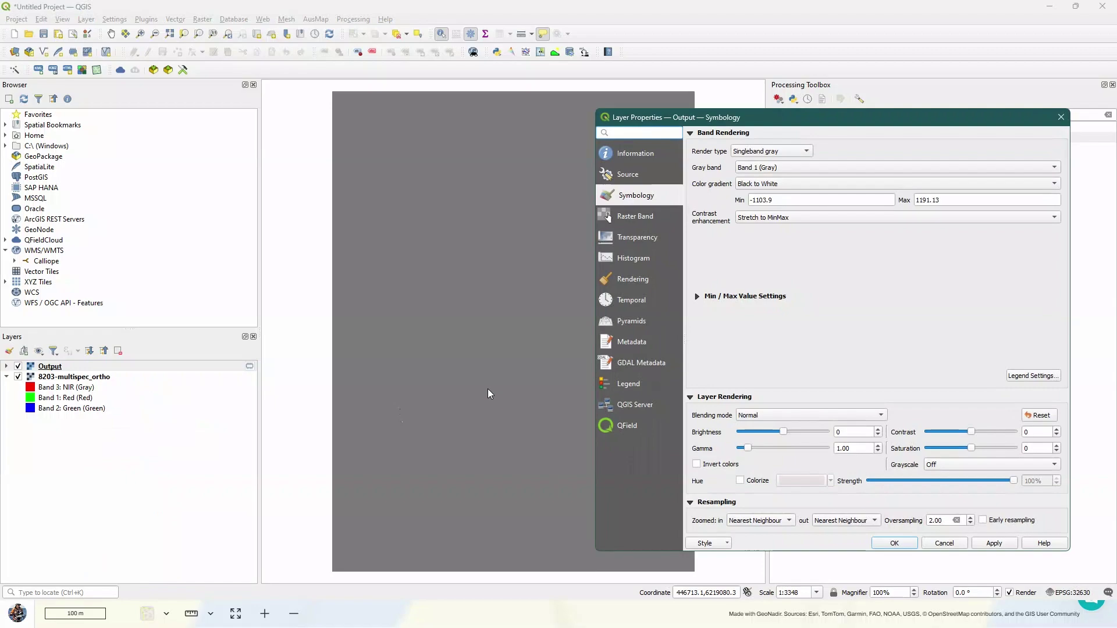
{"action": "left_click", "coordinate": [784, 154]}
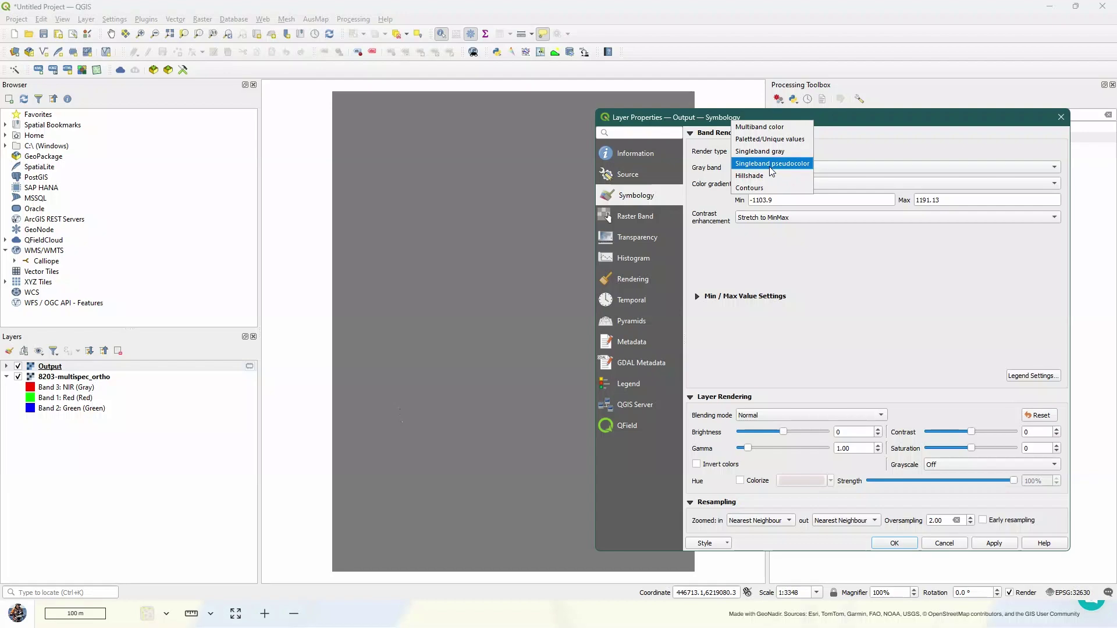
{"action": "left_click", "coordinate": [781, 164]}
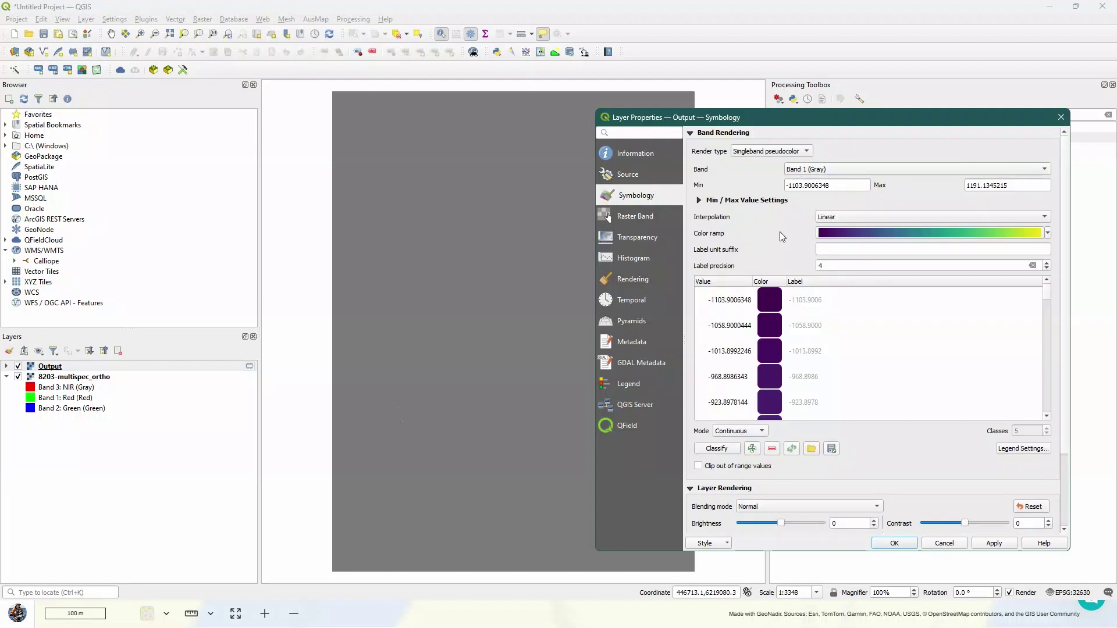
{"action": "left_click", "coordinate": [1048, 233]}
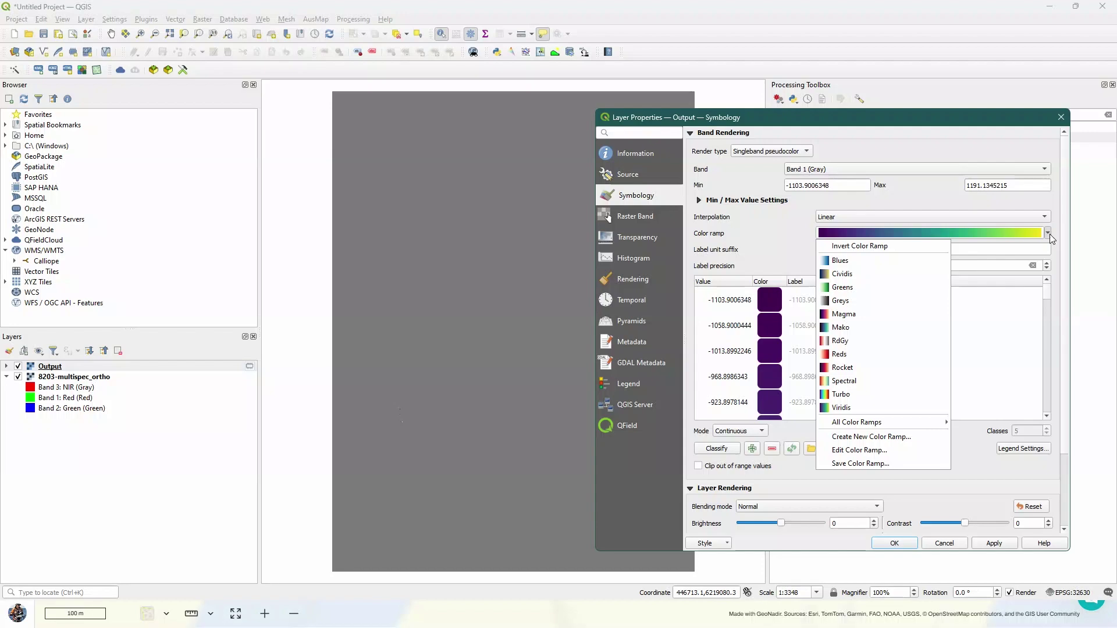
- Stretch the ramp from minimum -1 to maximum 1 and apply the styling
{"action": "left_click", "coordinate": [848, 185]}
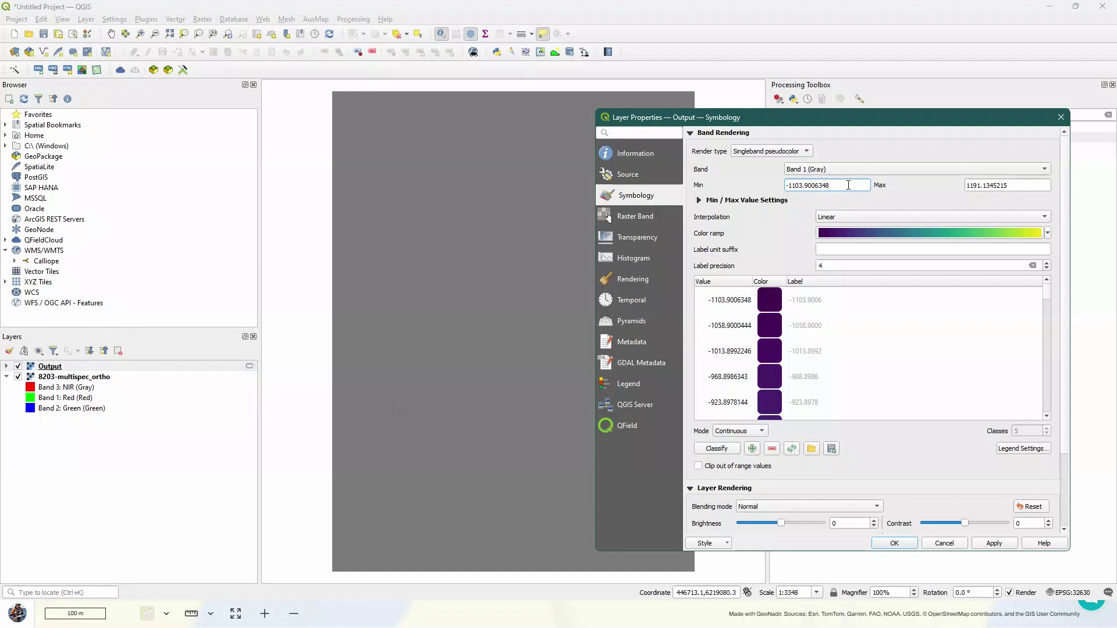
{"action": "left_click_drag", "start_coordinate": [848, 185], "coordinate": [778, 183]}
{"action": "type", "text": "-1"}
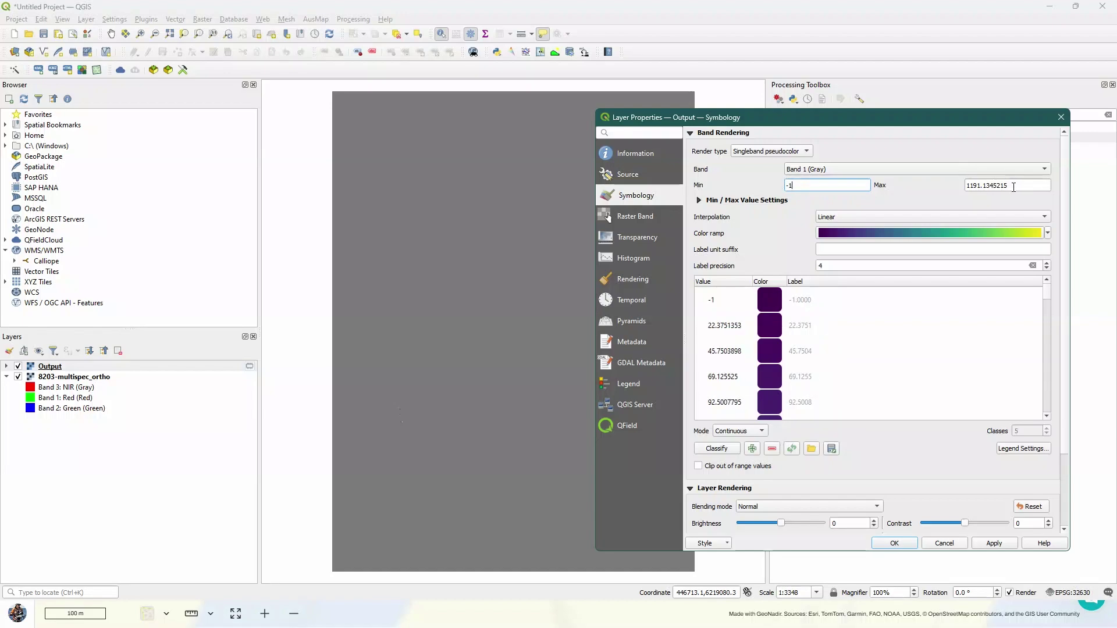
{"action": "left_click_drag", "start_coordinate": [1014, 185], "coordinate": [946, 187]}
{"action": "type", "text": "1"}
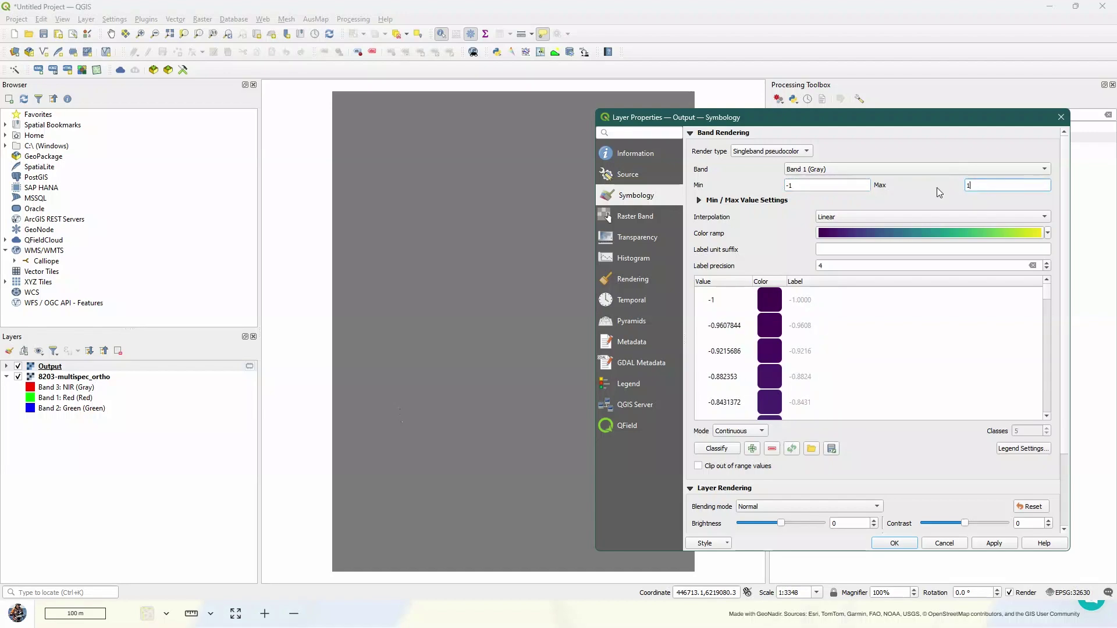
{"action": "left_click", "coordinate": [994, 542]}
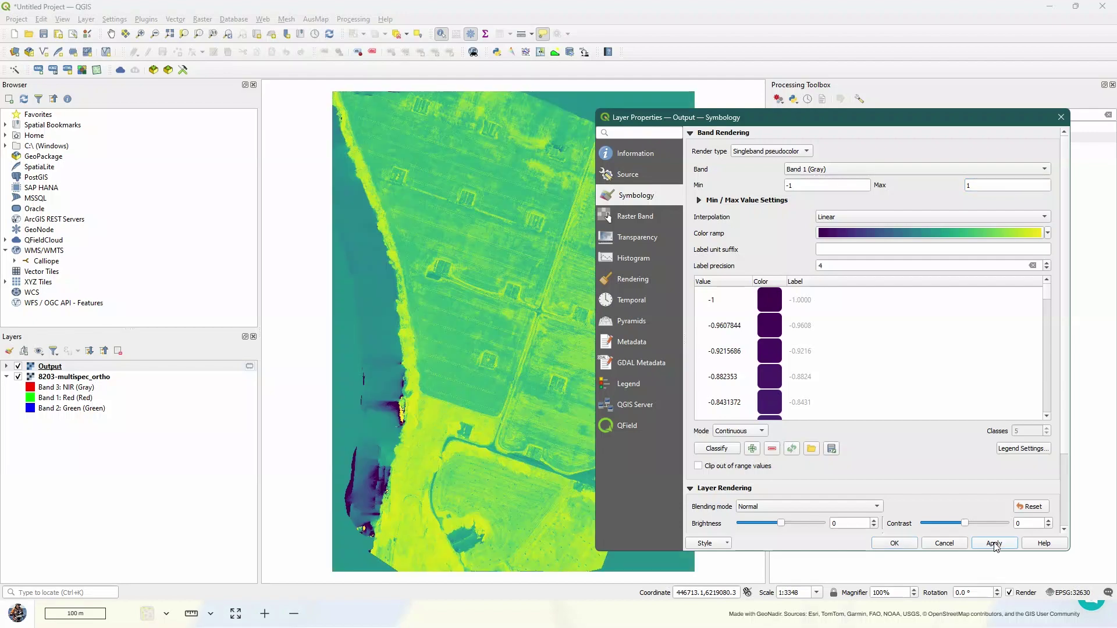
- Identify two field pixels on the map, reading Band 1 NDVI values 0.5197214 and 0.528304
{"action": "left_click", "coordinate": [1061, 116]}
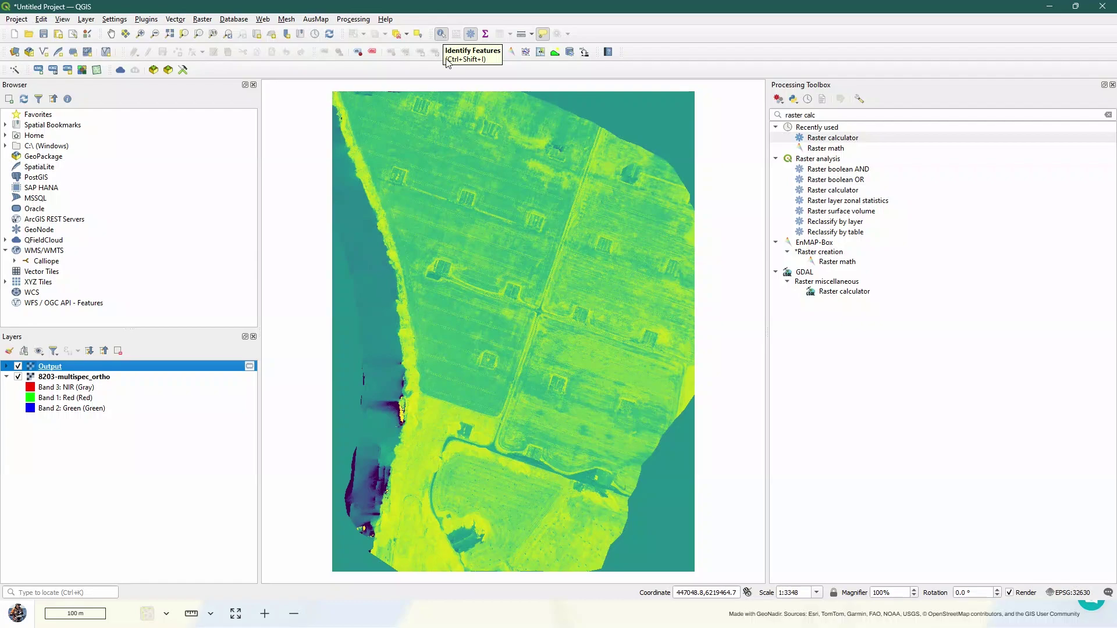
{"action": "left_click", "coordinate": [474, 243]}
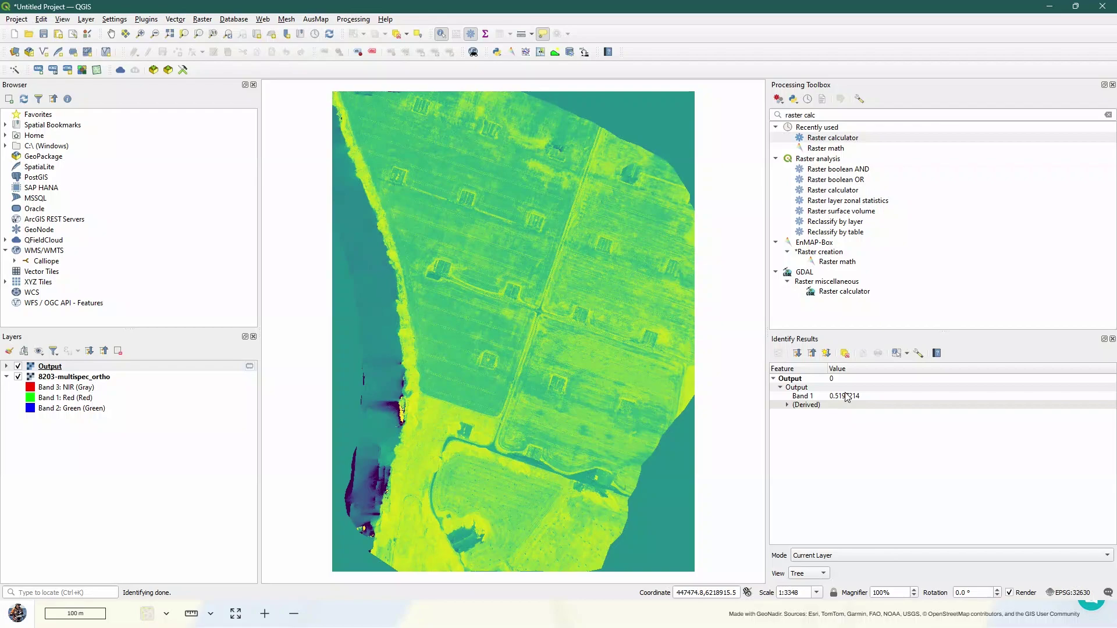
{"action": "left_click", "coordinate": [621, 459]}
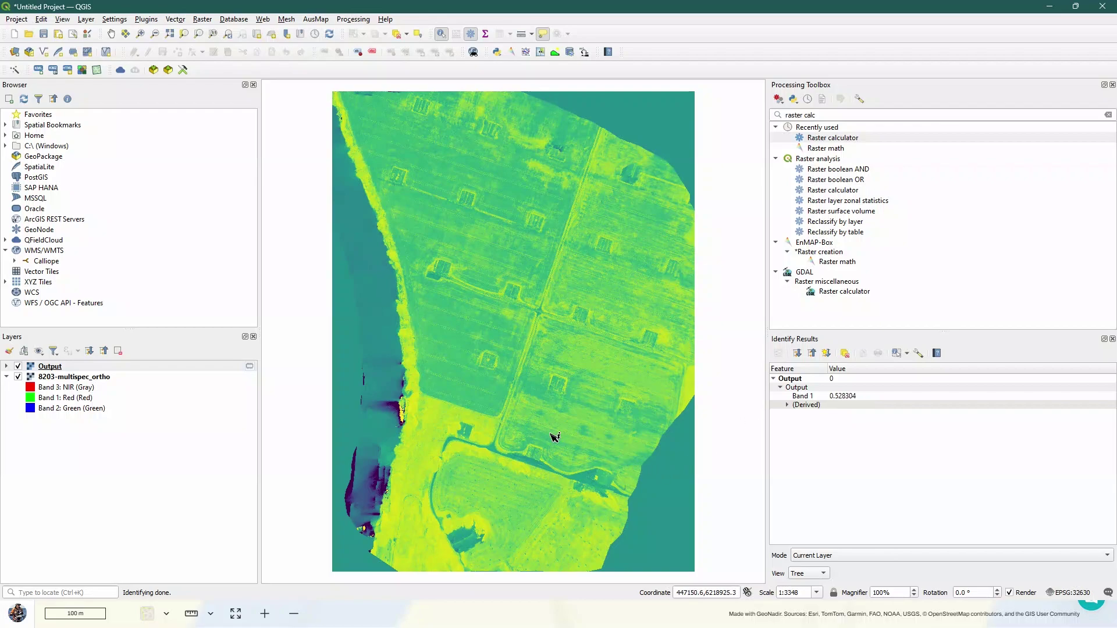